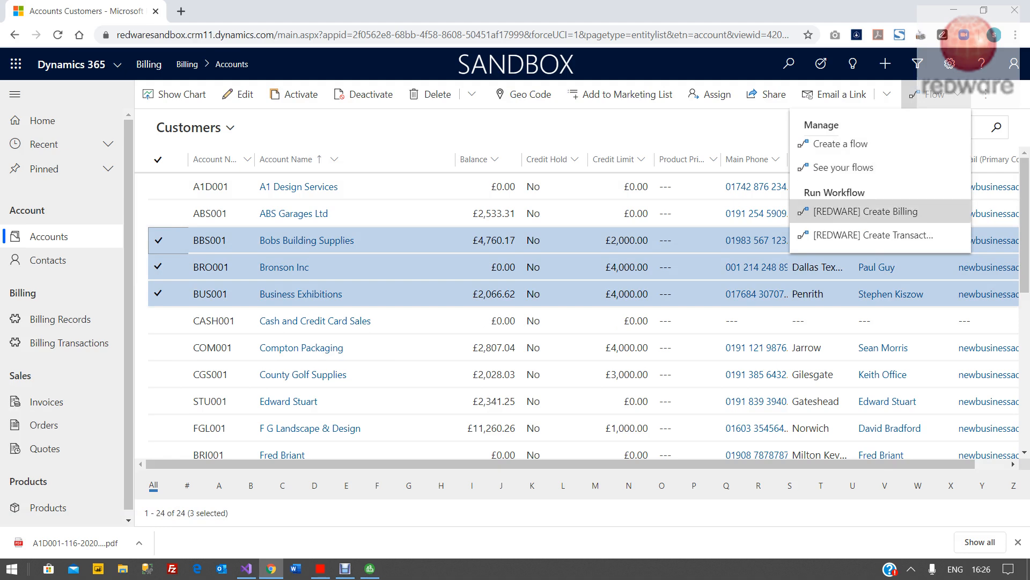
- Run the [REDWARE] Create Transaction workflow on the three selected accounts and open the Billing Transactions list
click(873, 234)
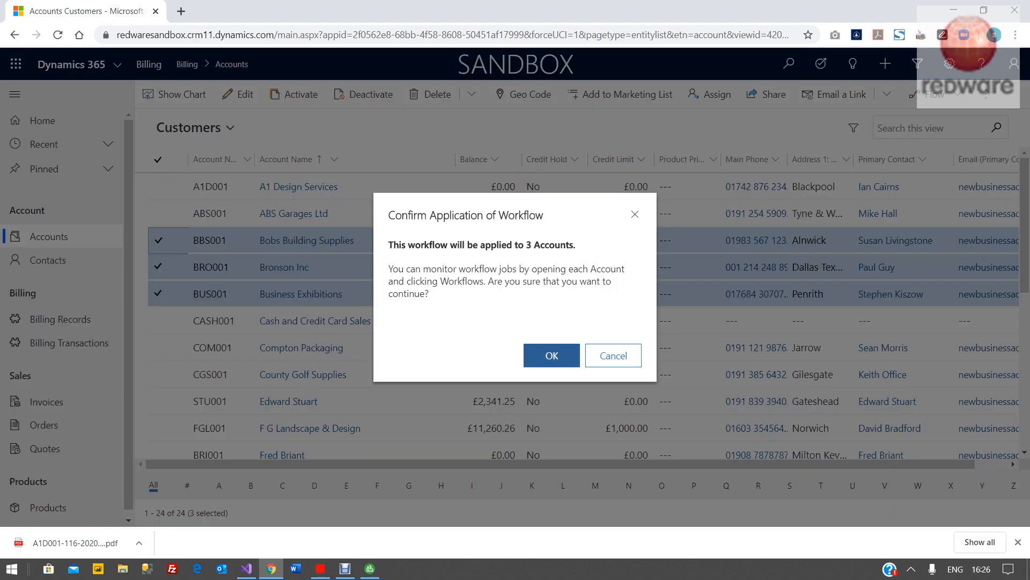
click(552, 356)
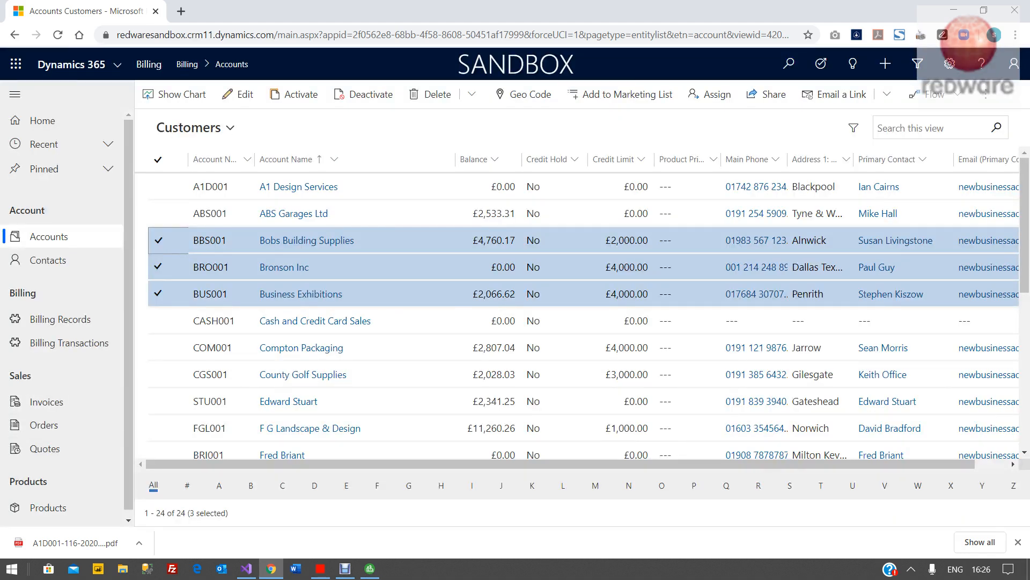
click(69, 343)
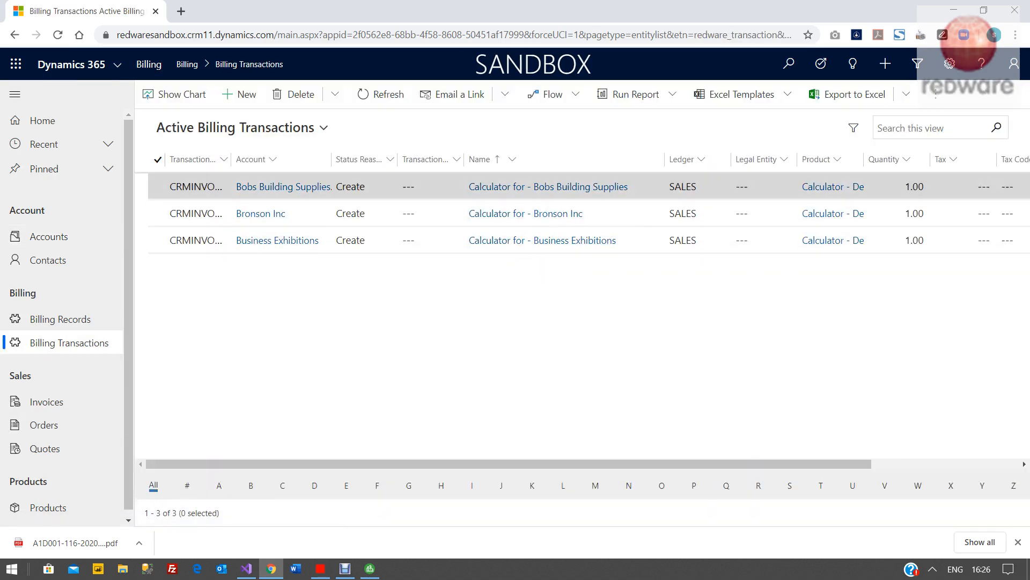
- Switch to the Redware Connector, show the TRANSACTION records and process them
drag(509, 463, 660, 464)
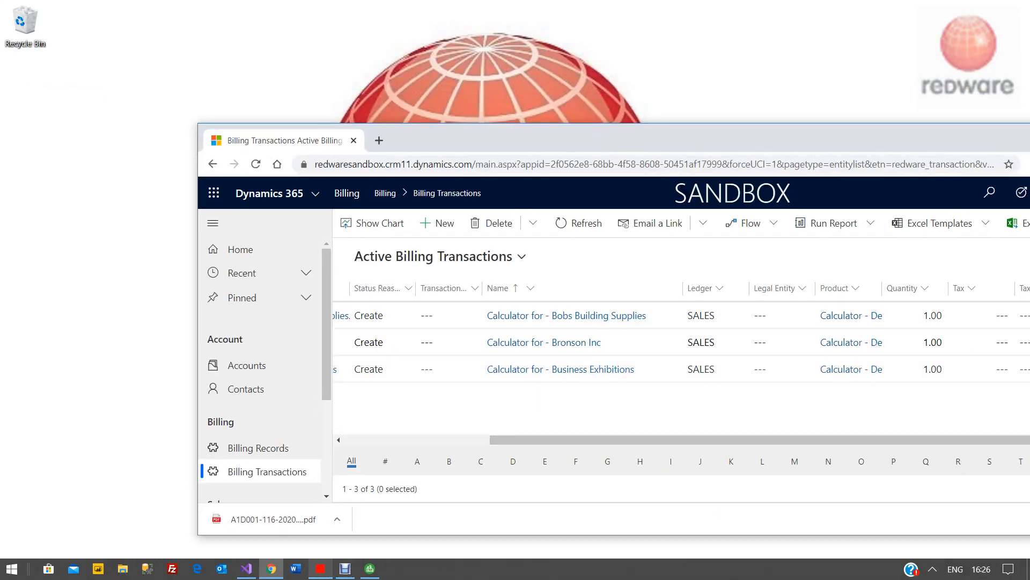
mouse_move(320, 569)
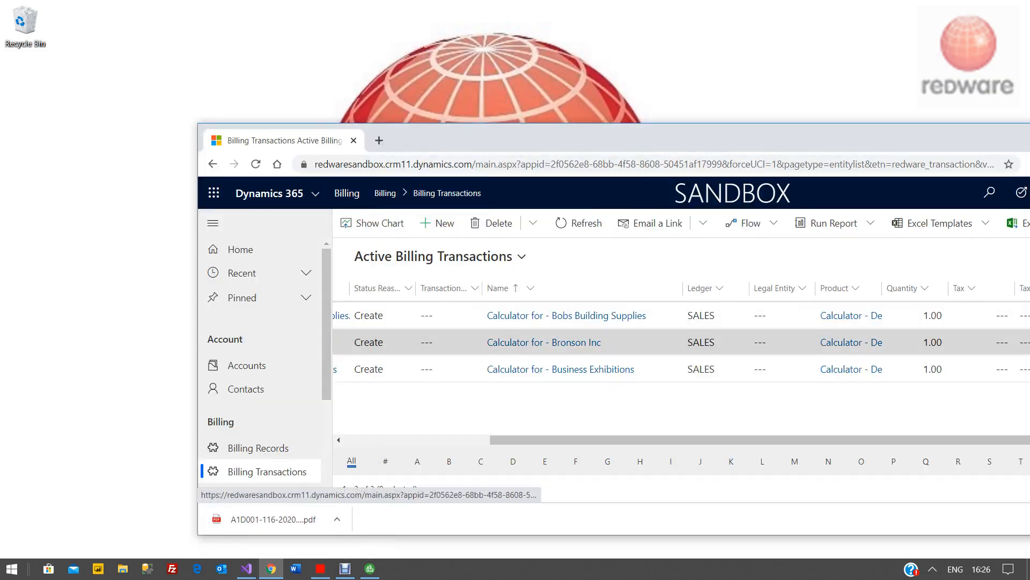
click(321, 568)
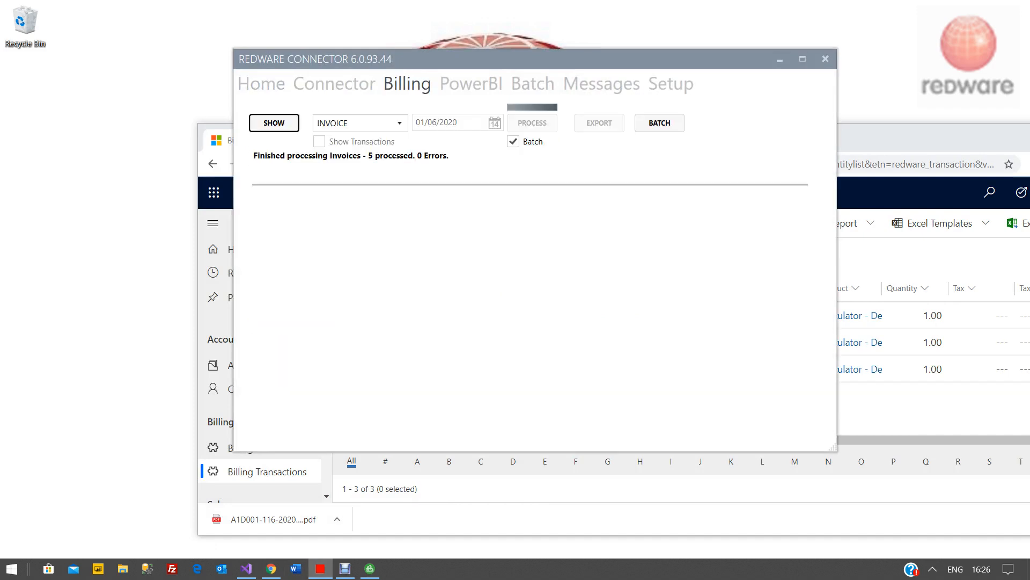
click(361, 123)
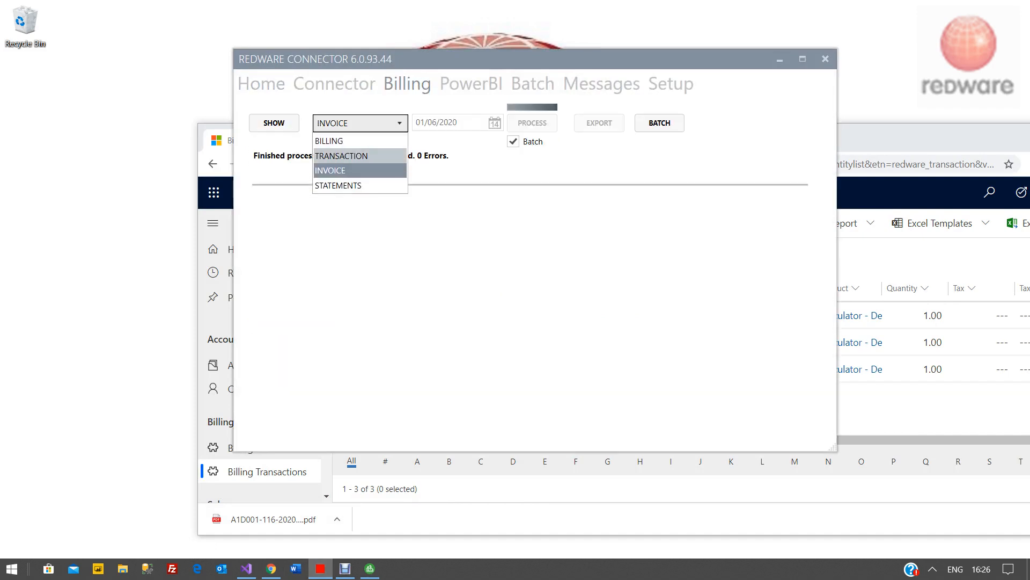
click(342, 155)
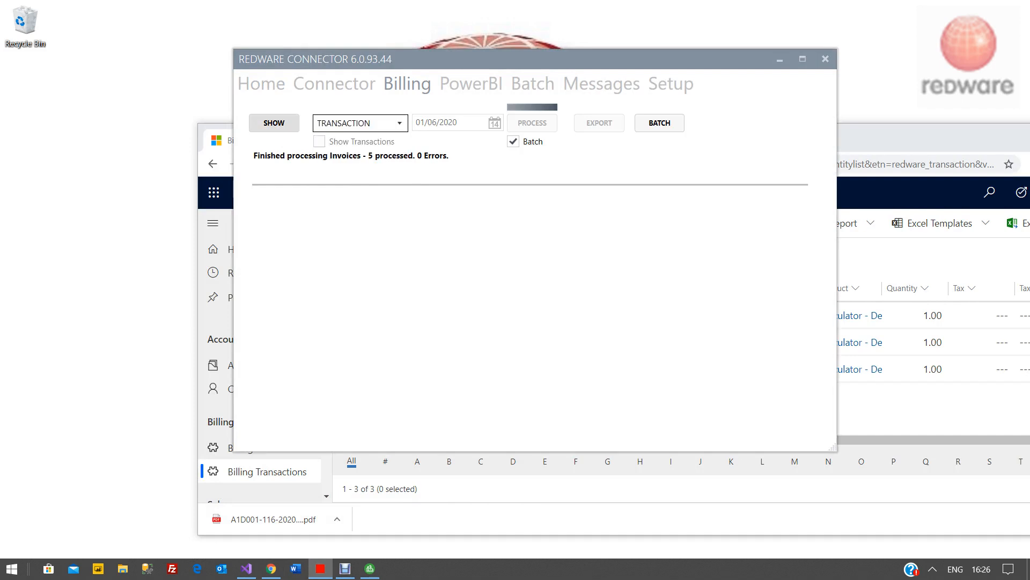
click(274, 123)
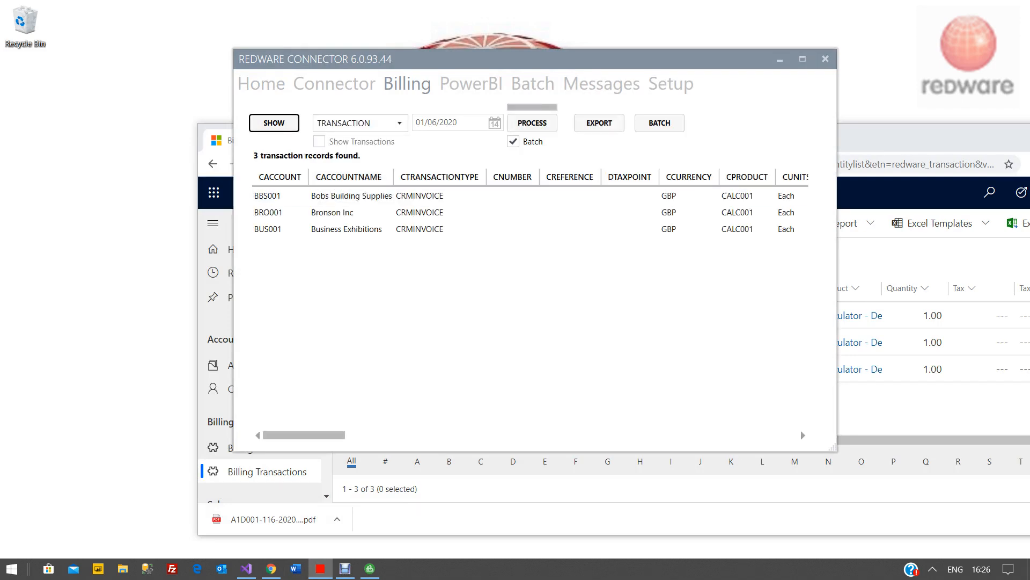
click(532, 123)
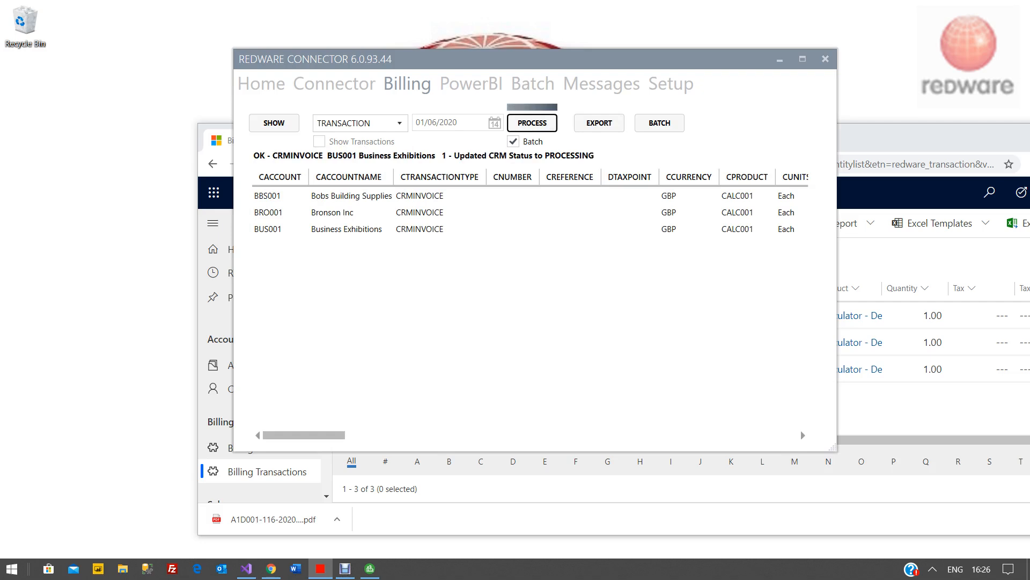
- Switch back to the browser and open the BBS001 invoice from the Invoices list
key(alt+Tab)
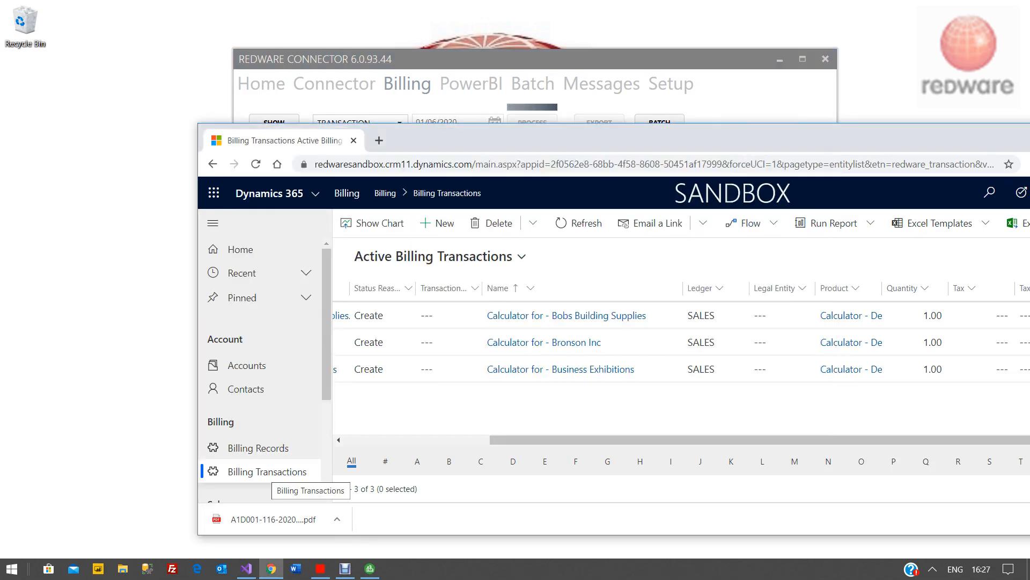
scroll(258, 429, down, 3)
click(244, 396)
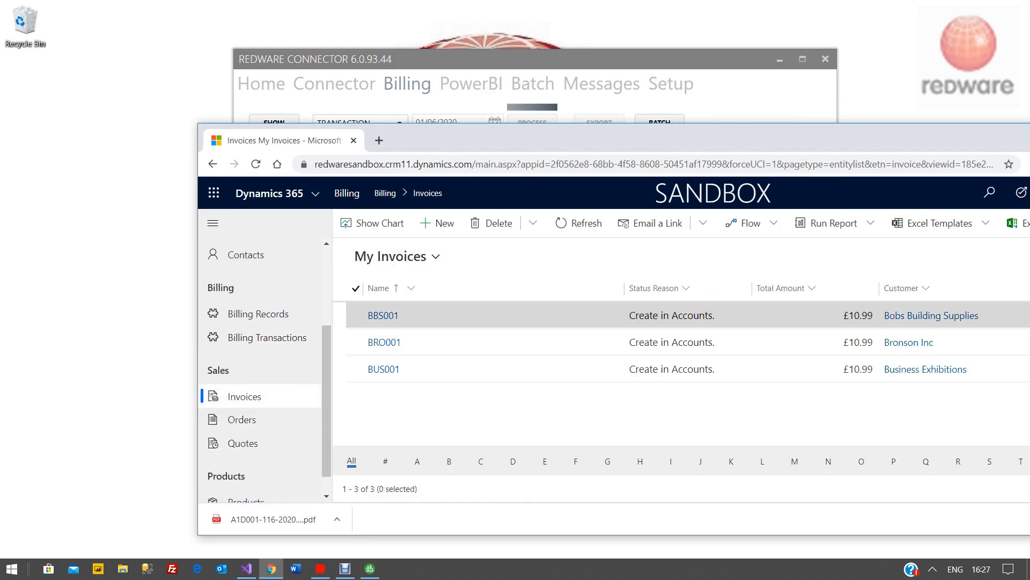
click(383, 316)
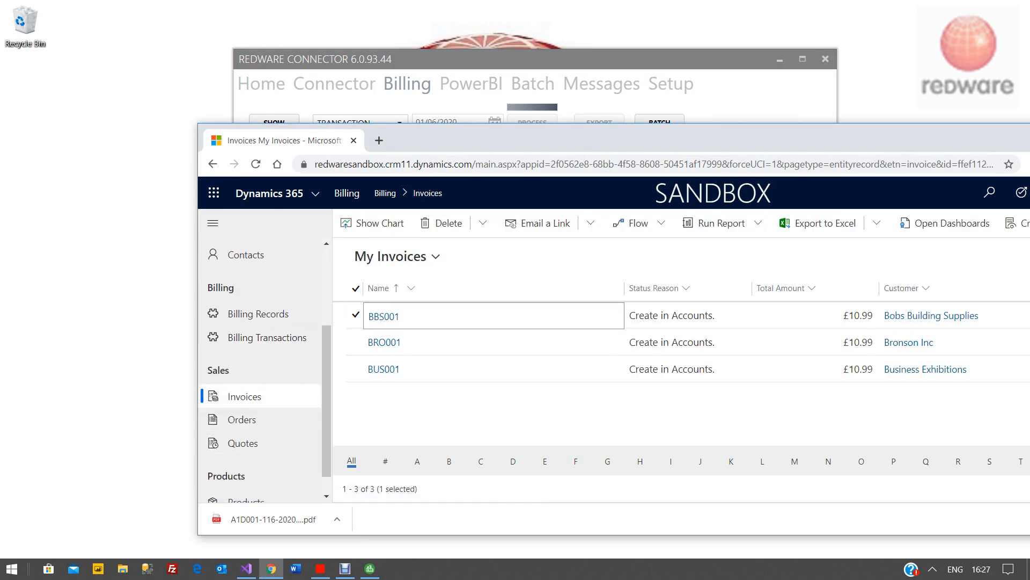
key(super+Up)
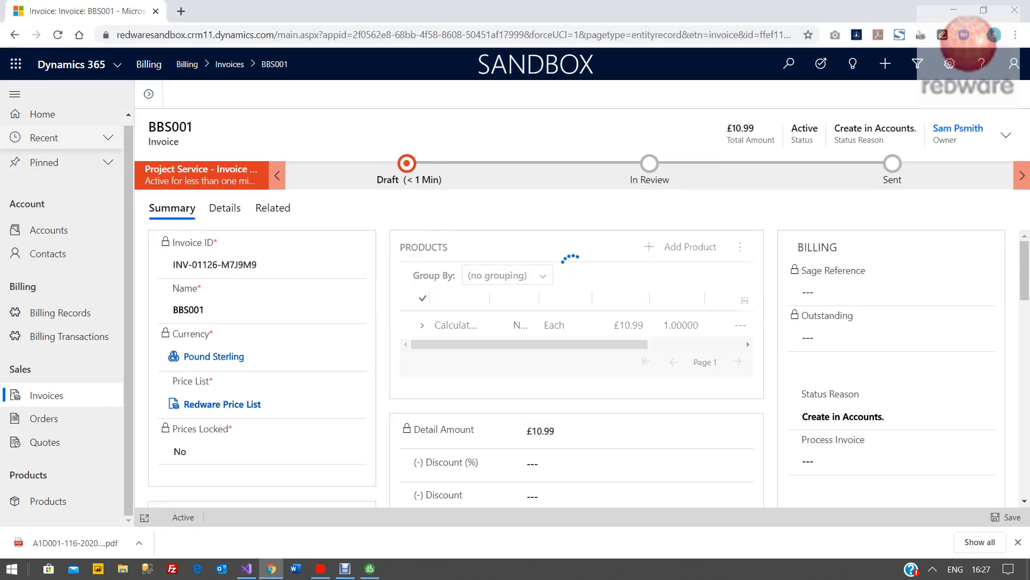
- Return to the Invoices list and maximise the browser window
click(15, 35)
key(super+Down)
drag(483, 13, 524, 194)
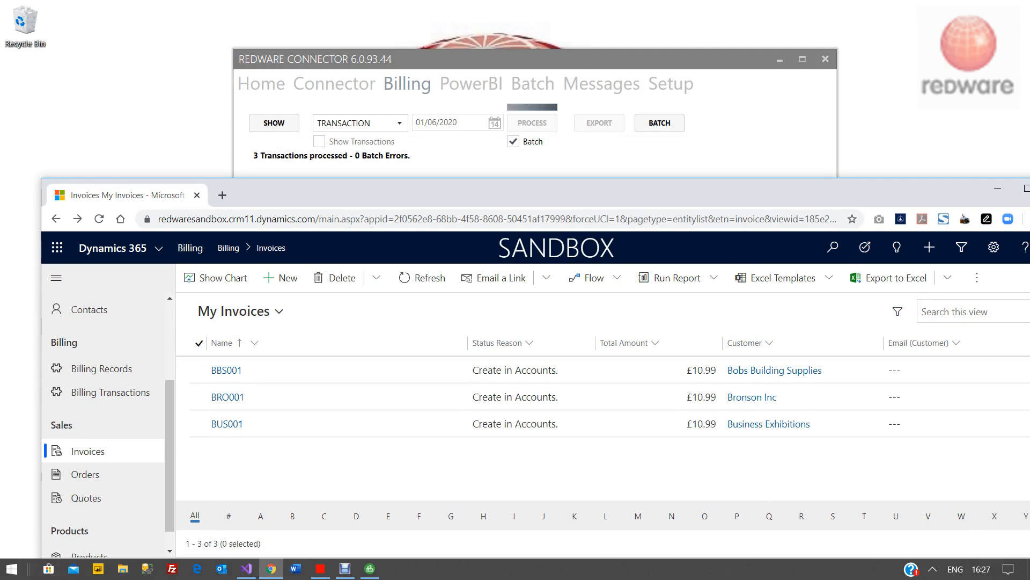
double_click(407, 193)
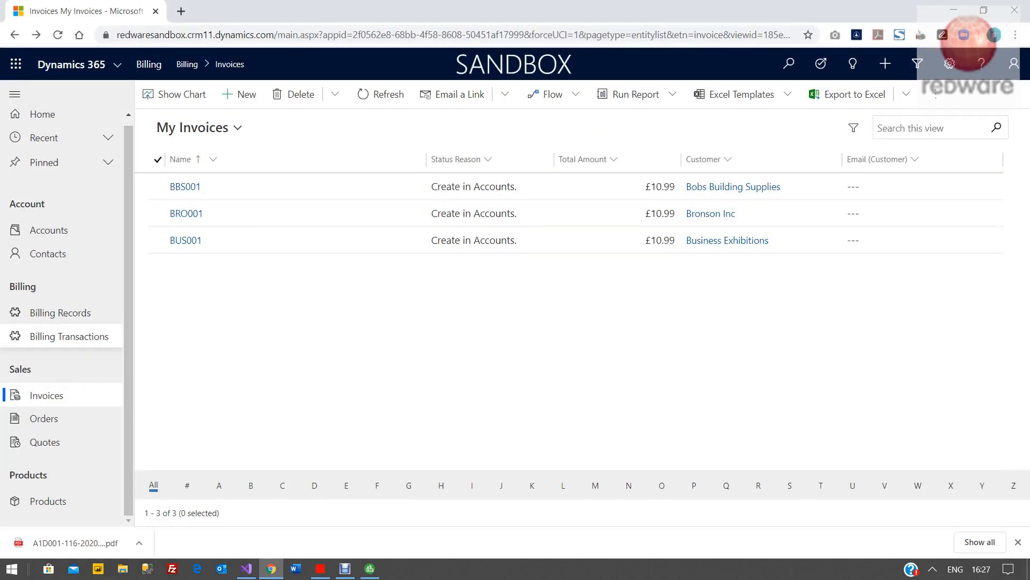
- Review the Billing Transactions and Billing Records lists
click(68, 336)
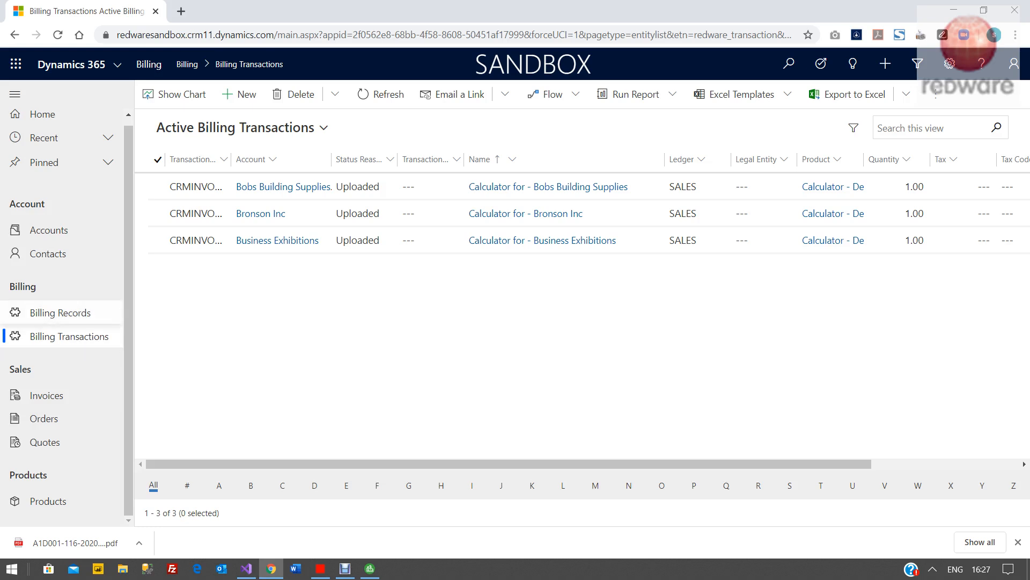
click(60, 313)
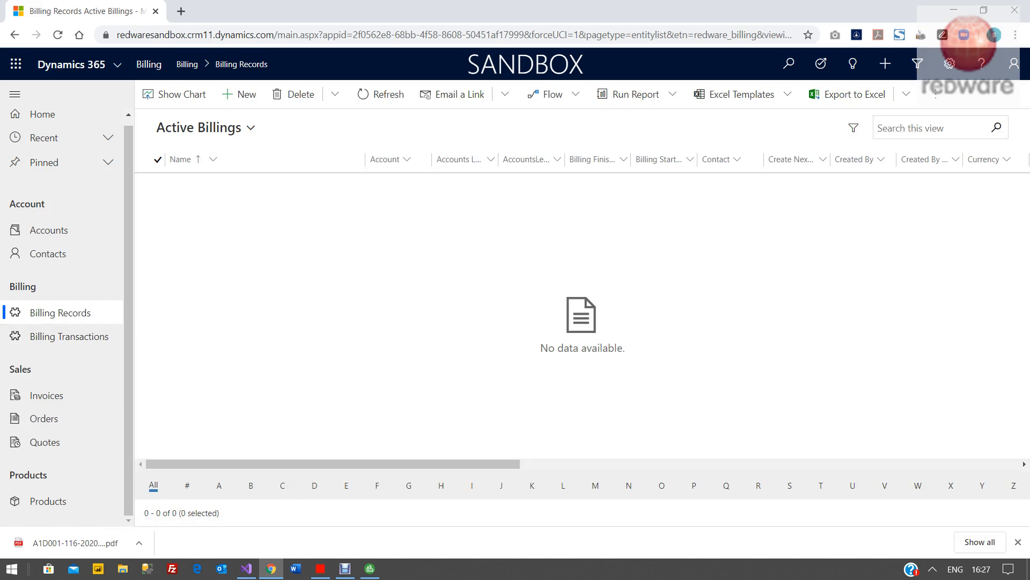
- Run the [REDWARE] Create Billing workflow on accounts MAC001, MIB001, MIL001 and MOR001
click(49, 229)
scroll(311, 316, down, 7)
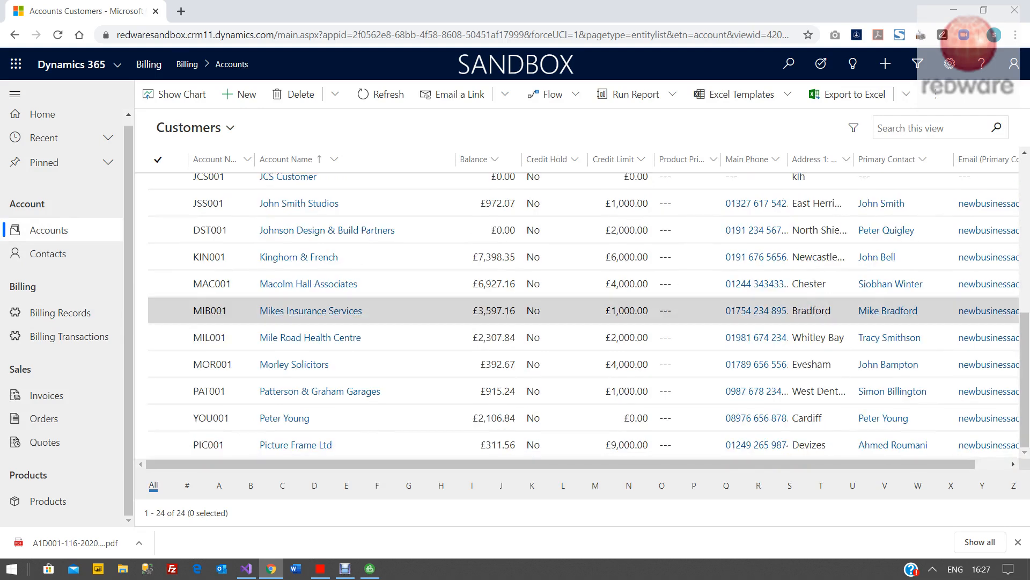
click(308, 284)
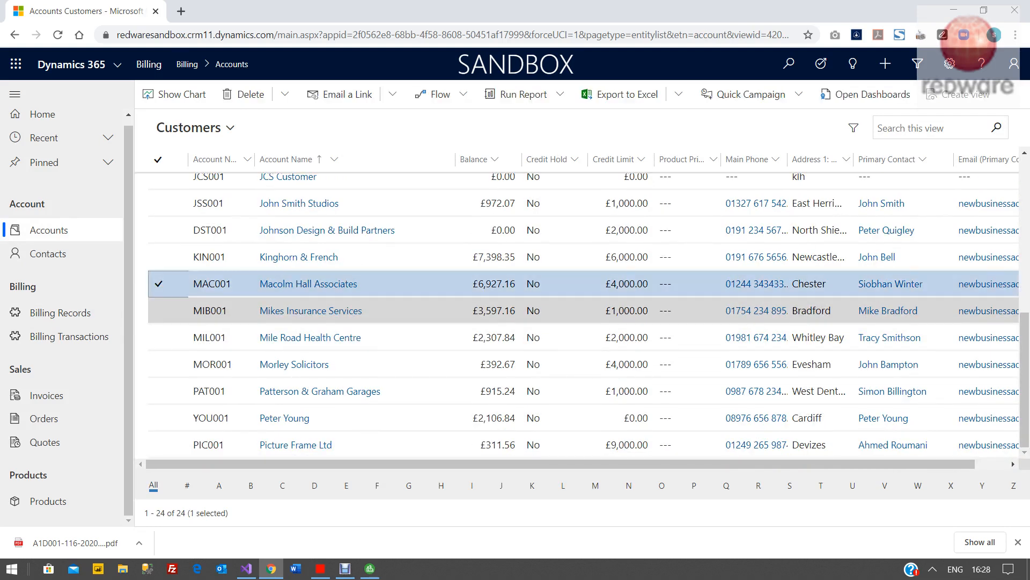
click(159, 310)
click(158, 337)
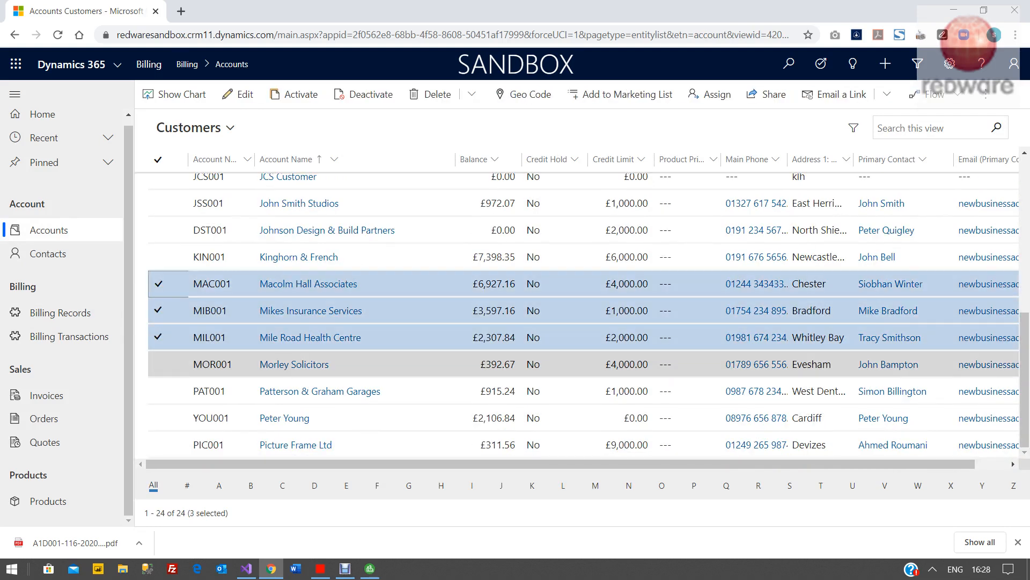
click(935, 94)
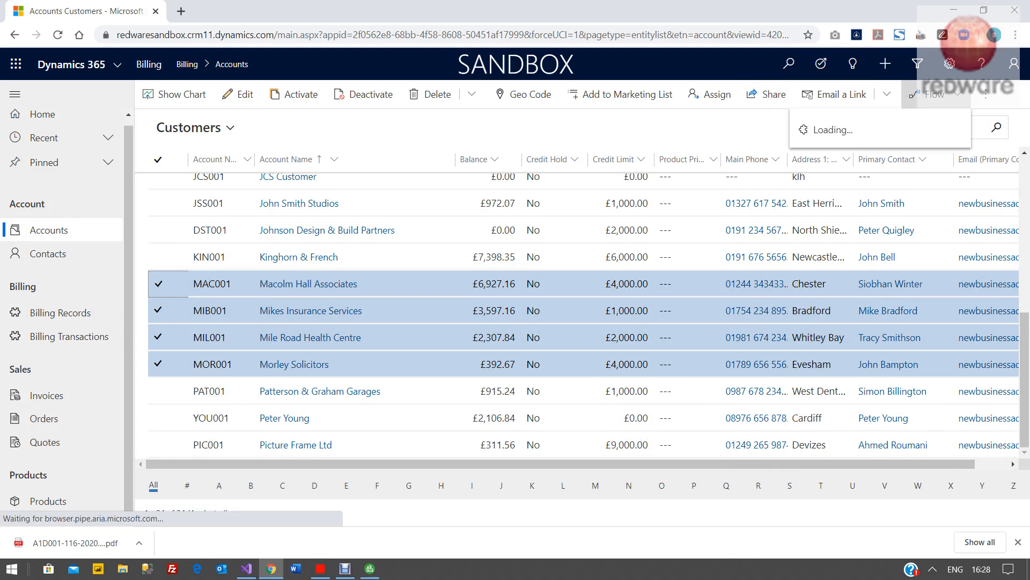
click(865, 211)
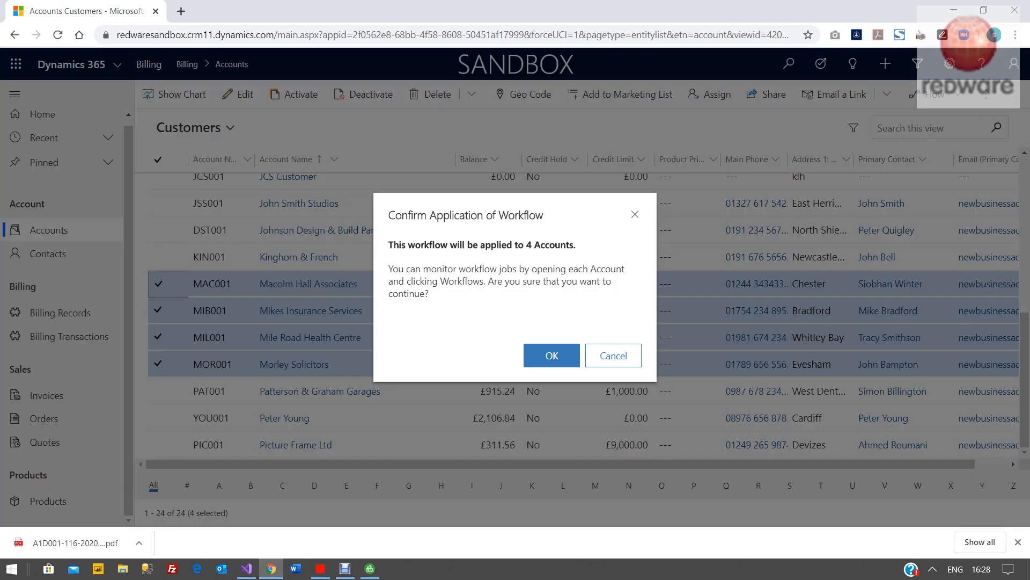
click(551, 355)
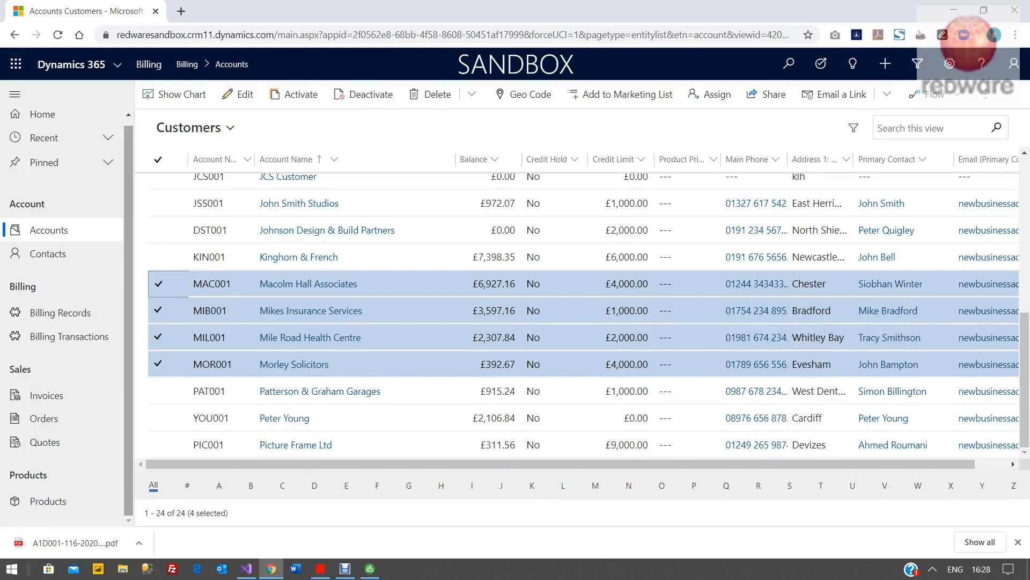
- Review the new billing records, opening the Membership and License records for MOR001 Morley Solicitors
click(60, 312)
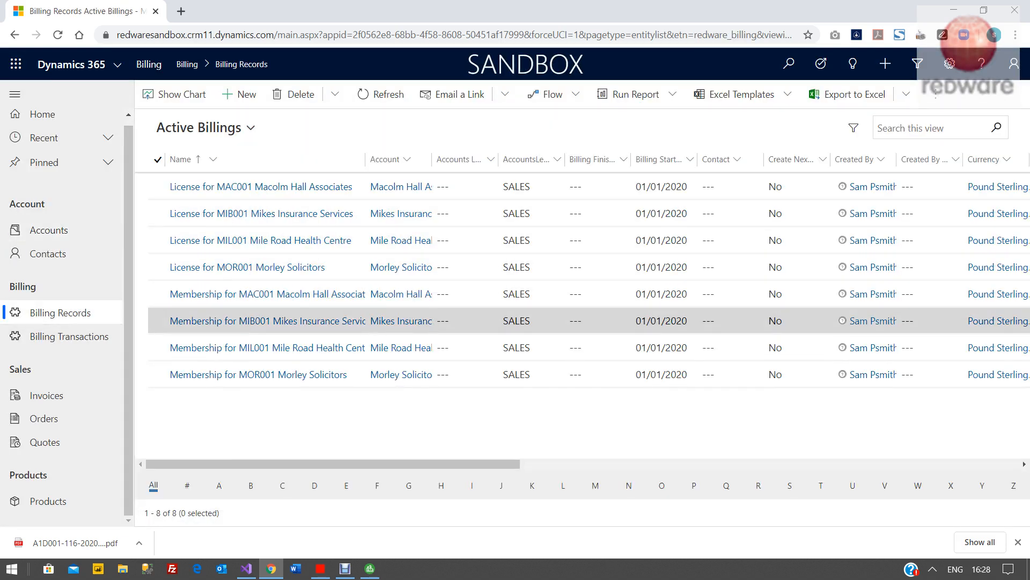
double_click(598, 375)
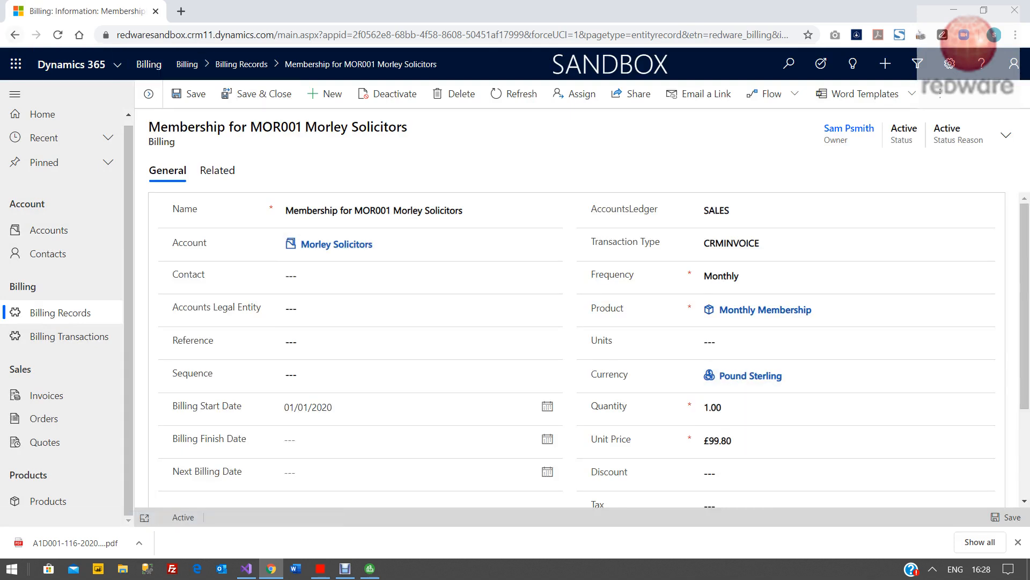
click(15, 35)
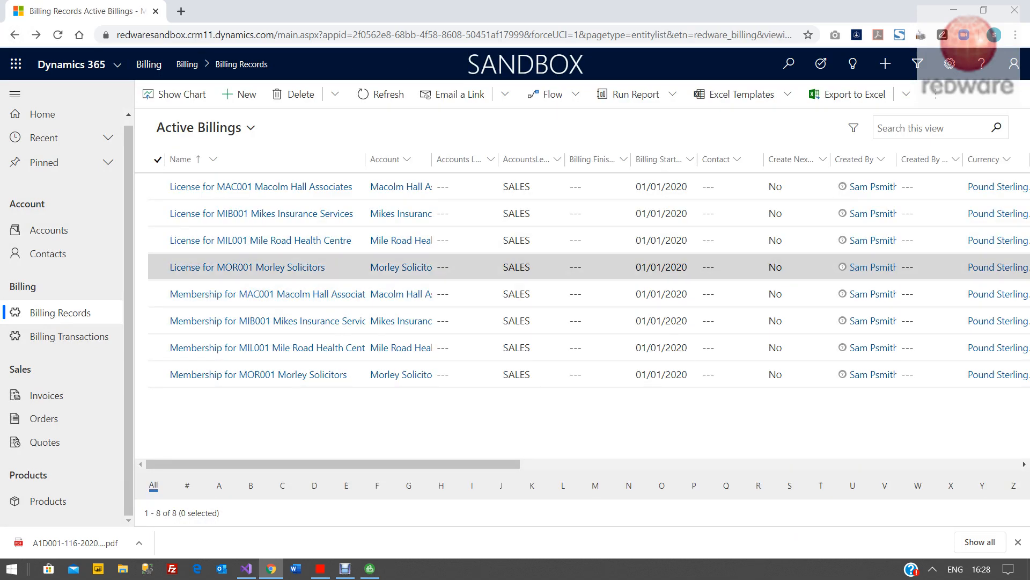
double_click(596, 267)
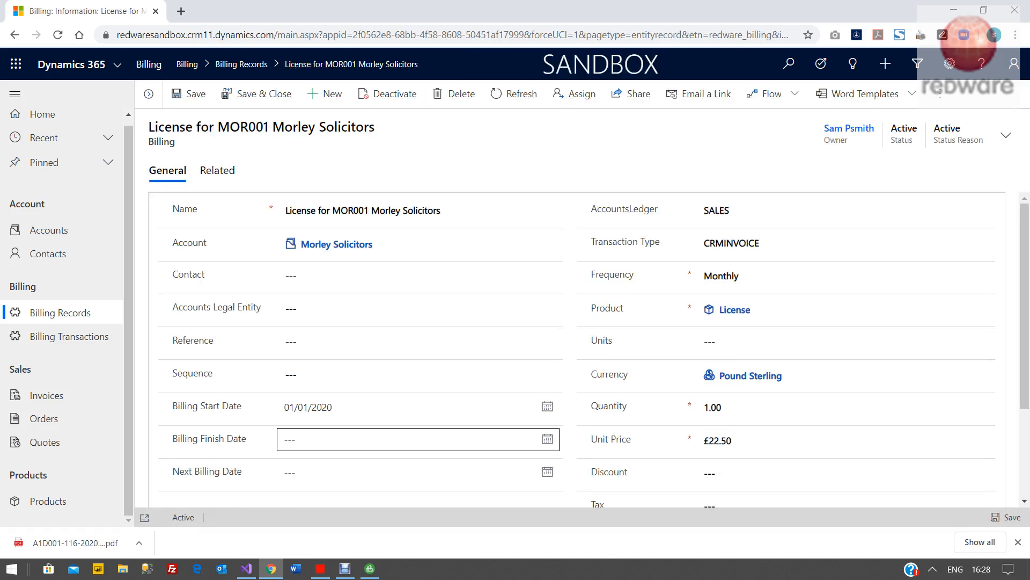
drag(337, 408, 271, 407)
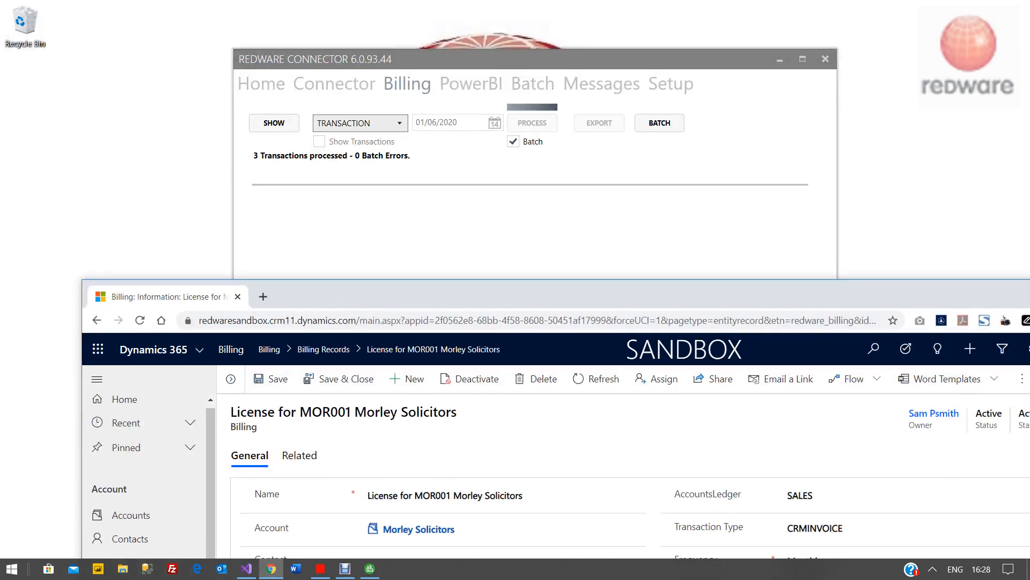
- In the Redware Connector, show the BILLING records and process them
click(361, 124)
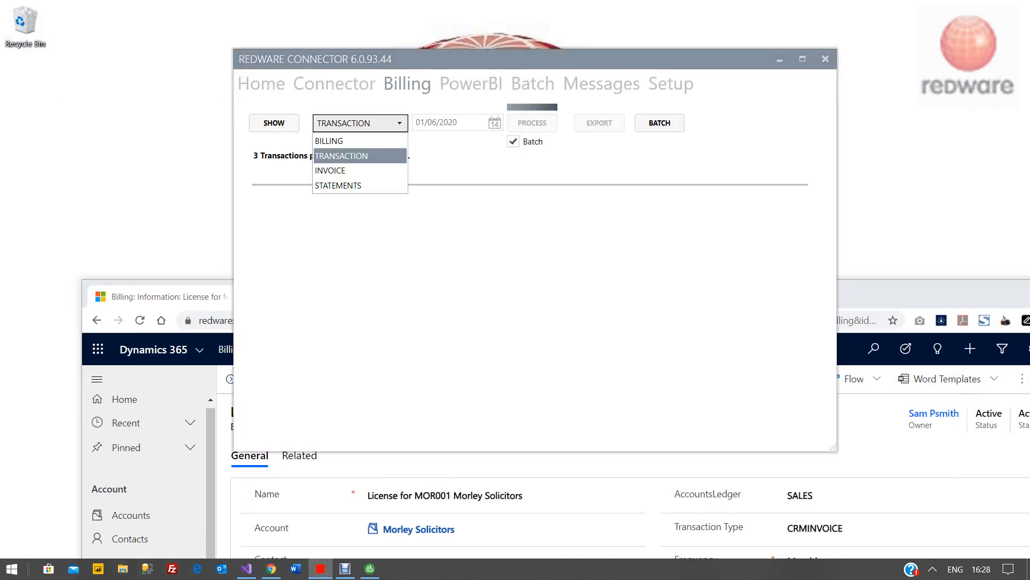
click(335, 140)
click(274, 123)
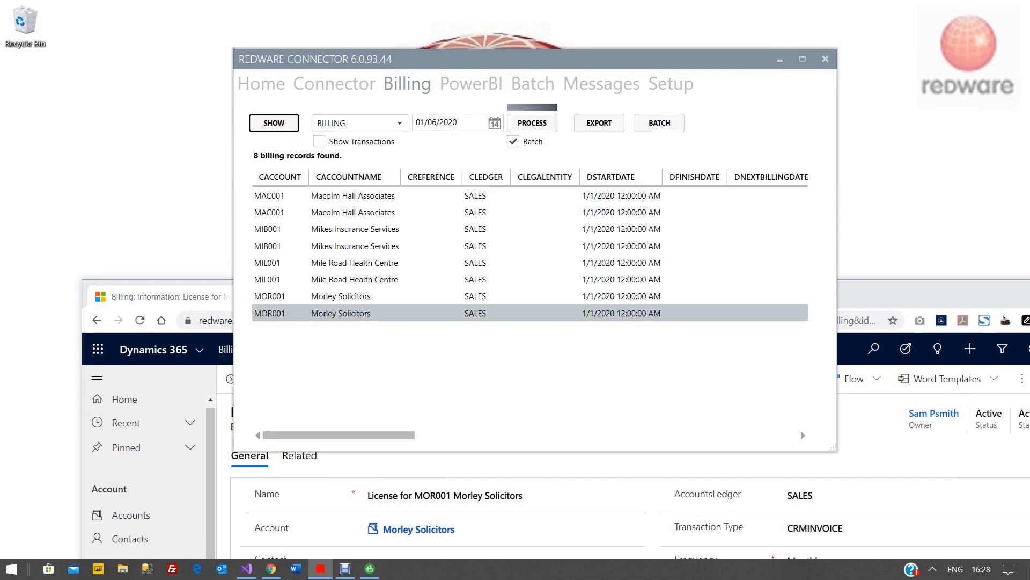
click(532, 123)
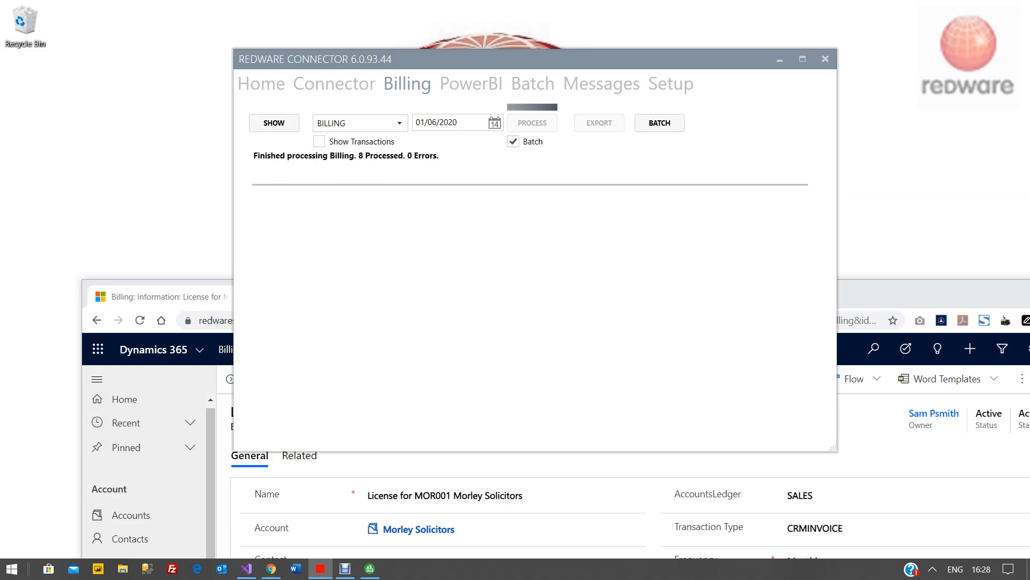
- Switch the Connector to TRANSACTION, show the transactions and process them
click(359, 123)
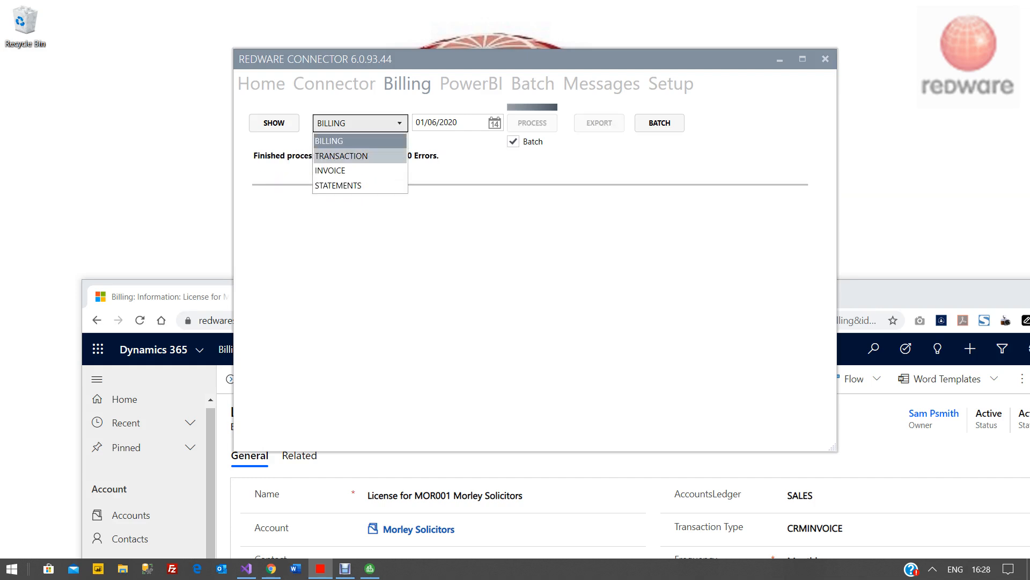
click(344, 156)
click(274, 123)
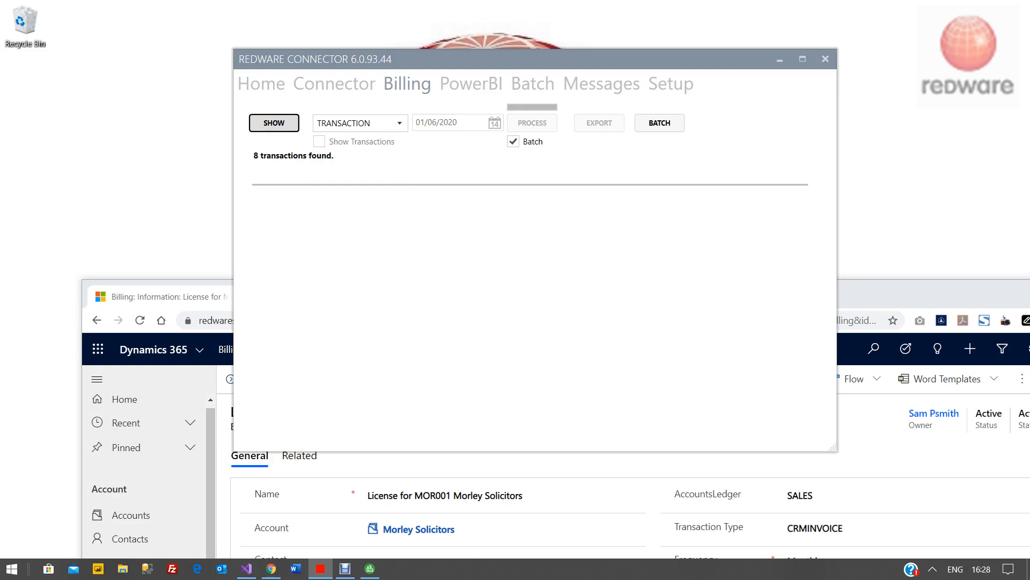
click(532, 123)
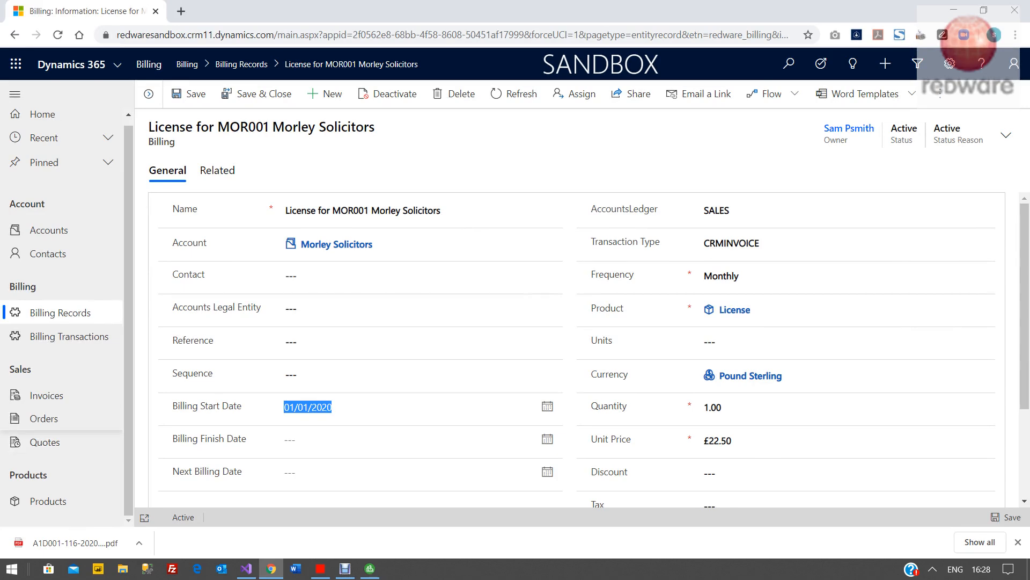
- Open the Invoices list in the browser
click(46, 395)
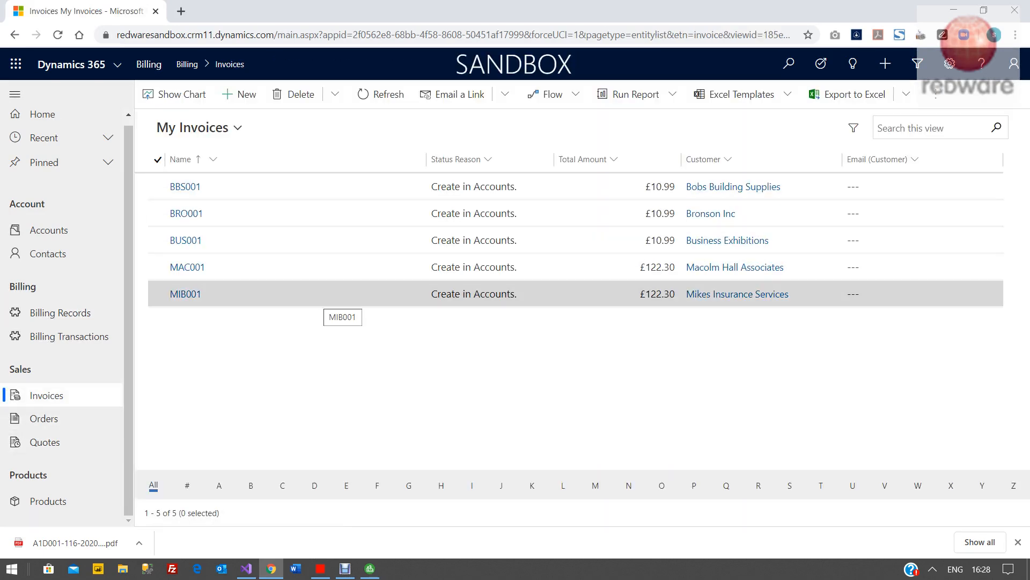
- Open the MIB001 invoice for Mikes Insurance Services and review its products and amounts
double_click(328, 299)
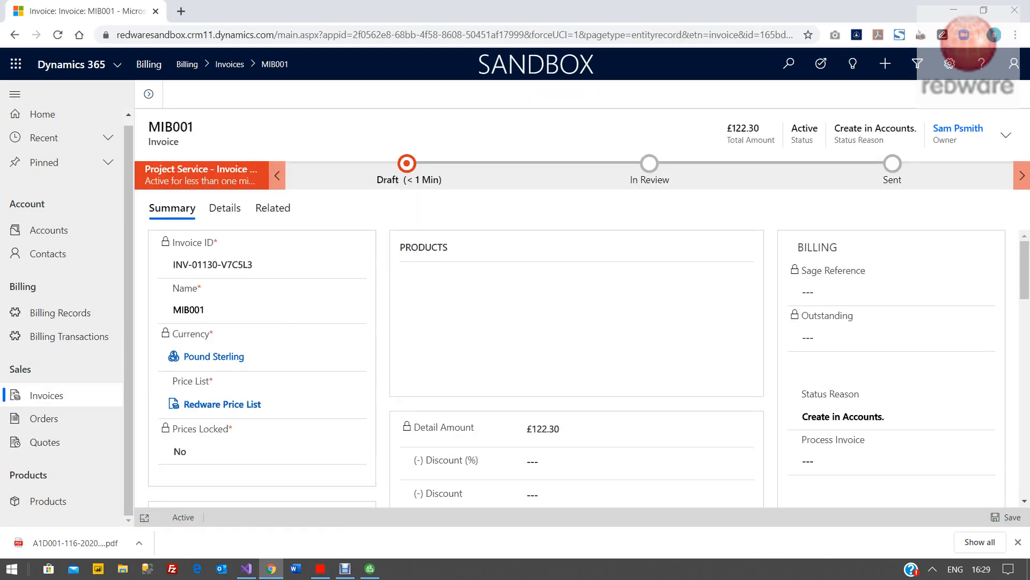
scroll(582, 368, down, 3)
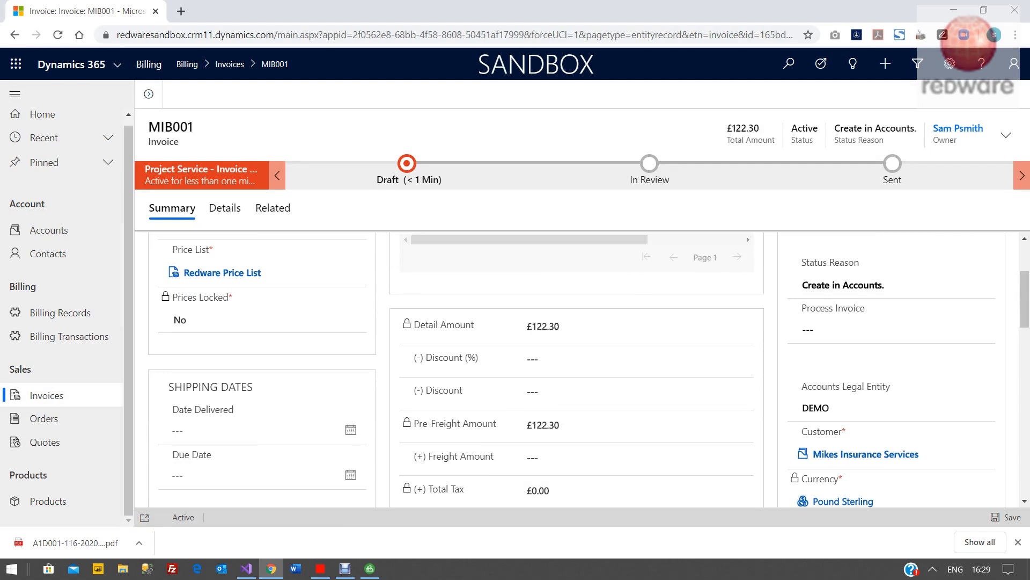
scroll(638, 397, down, 2)
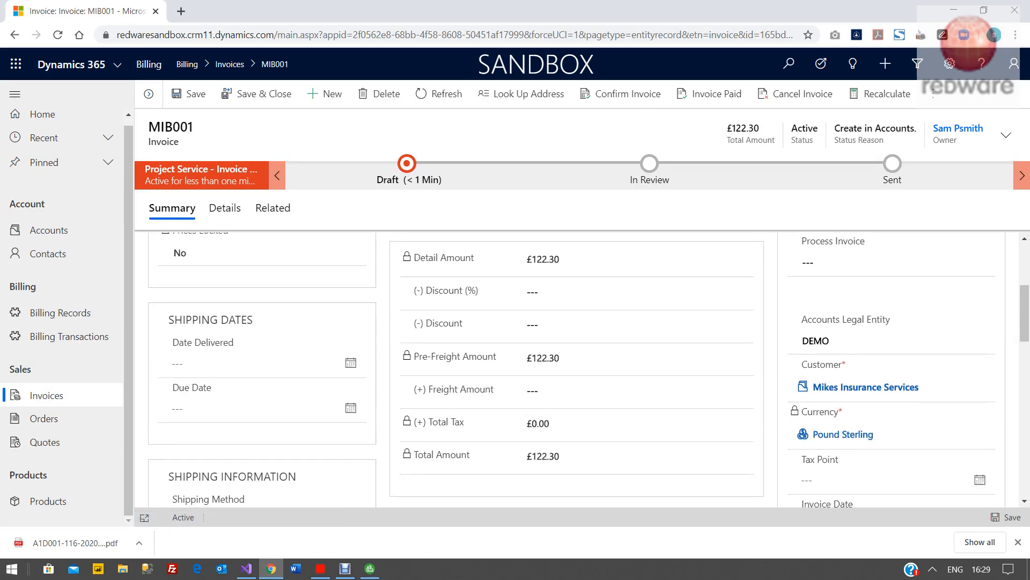
scroll(590, 408, up, 2)
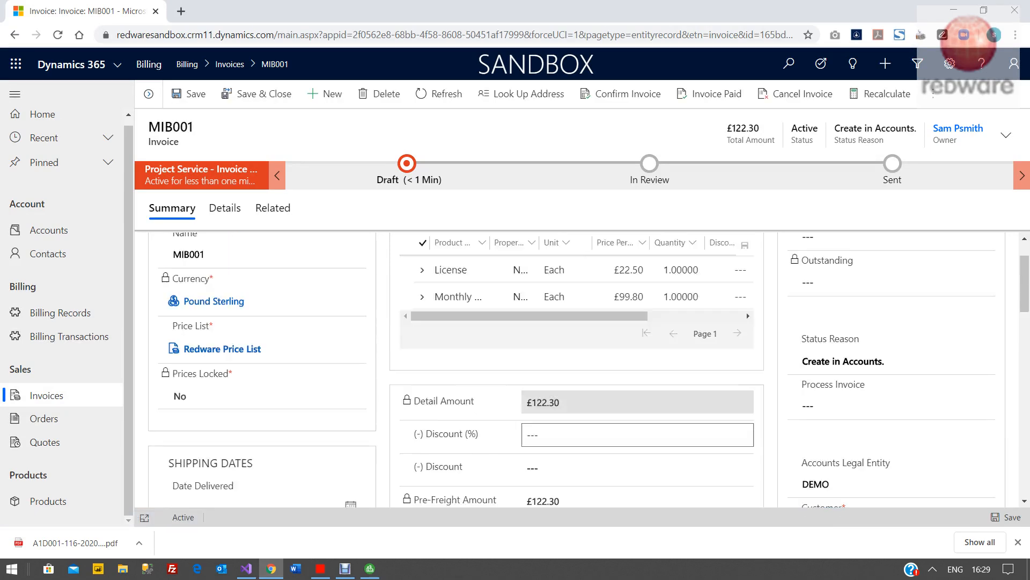
scroll(638, 394, up, 3)
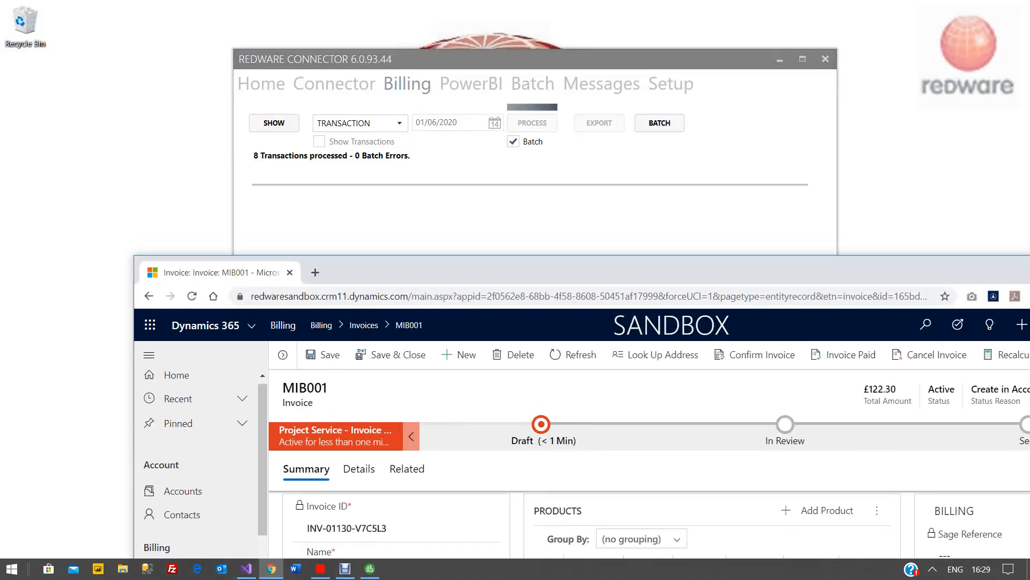
- In the Redware Connector, show the INVOICE documents from DYNAMICS365 and upload them to SAGE50 - DEMO
click(334, 84)
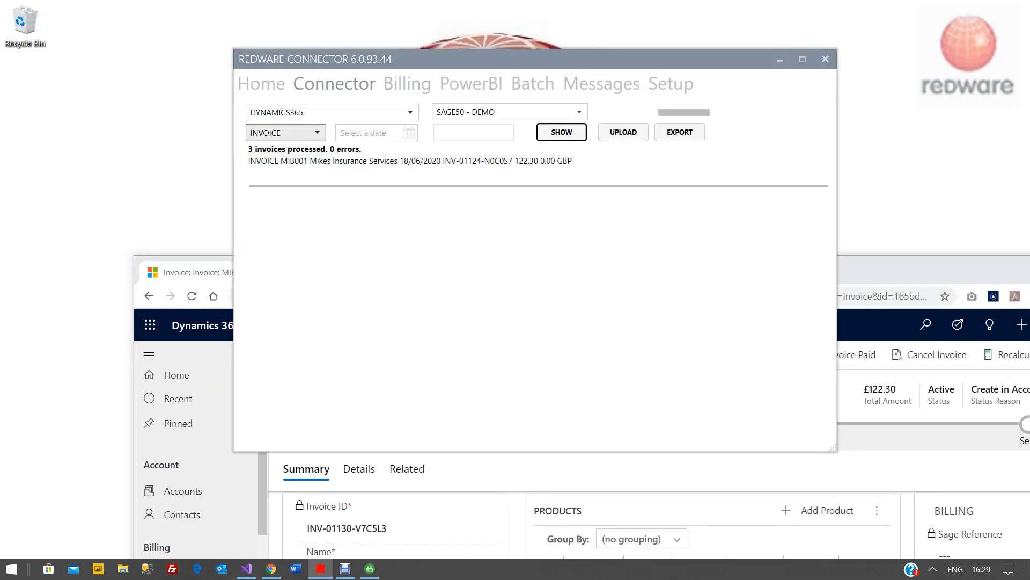
click(562, 132)
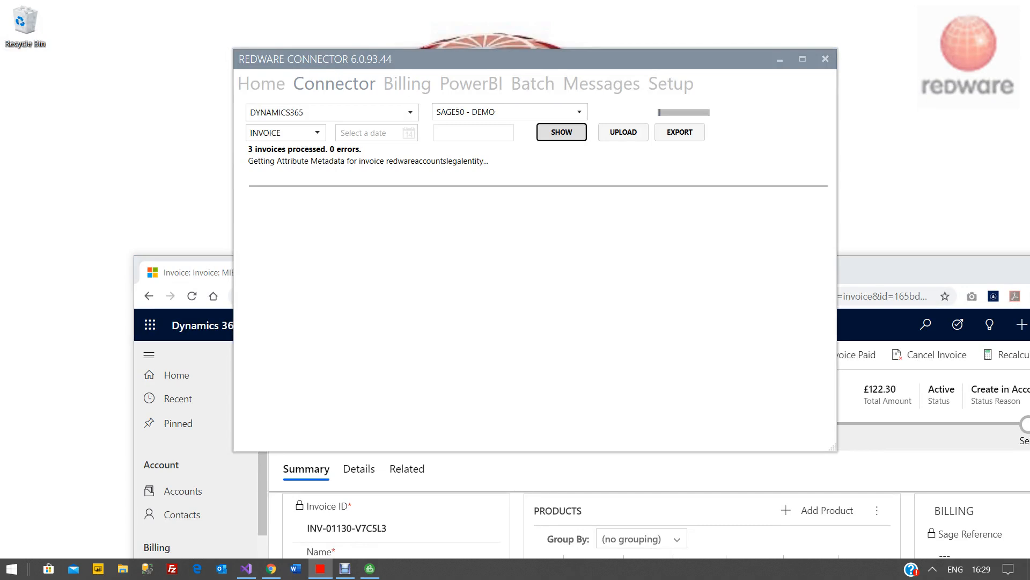
click(623, 132)
click(493, 335)
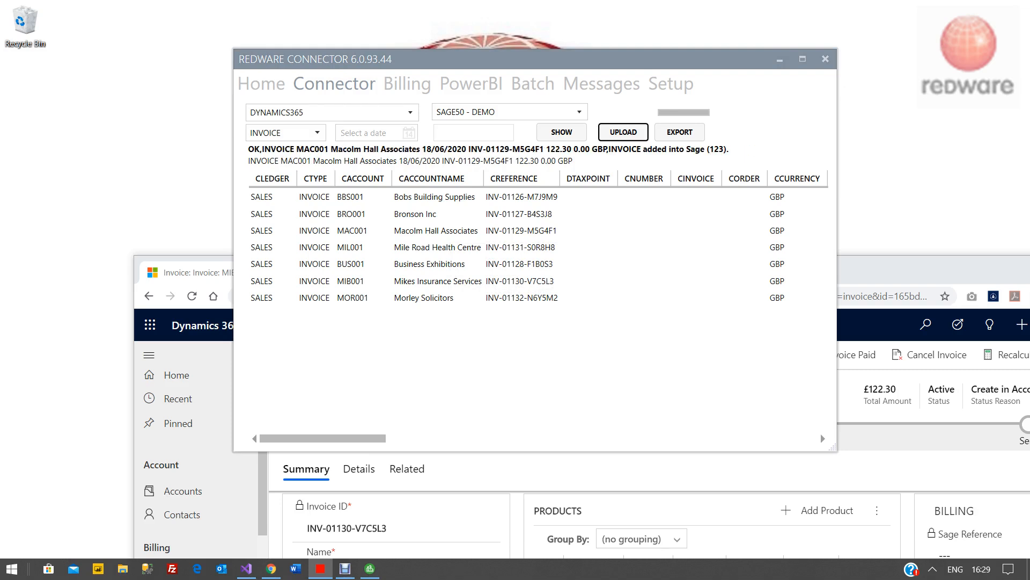
- Return to the MIB001 invoice in the browser and refresh it
double_click(891, 270)
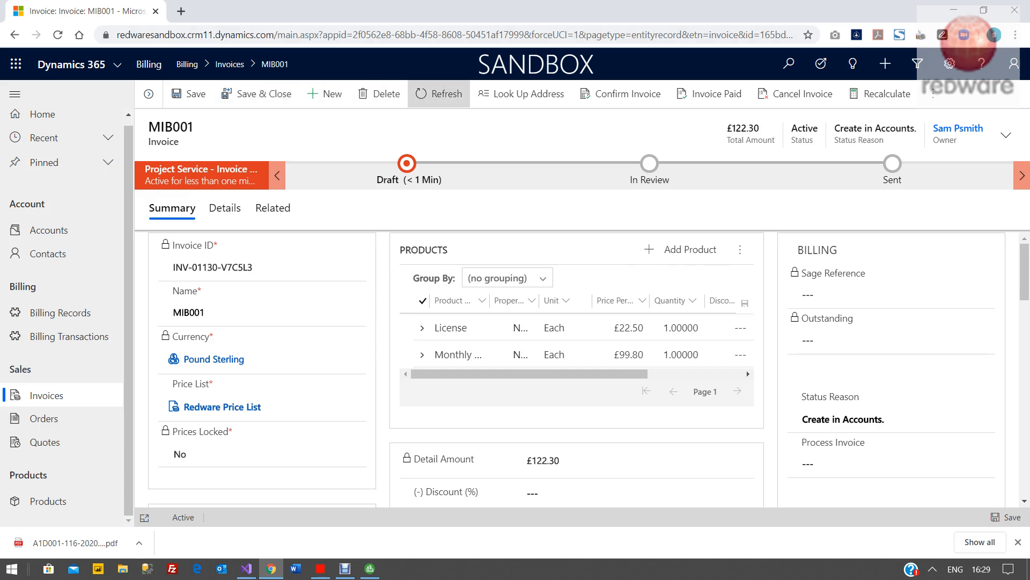
click(439, 94)
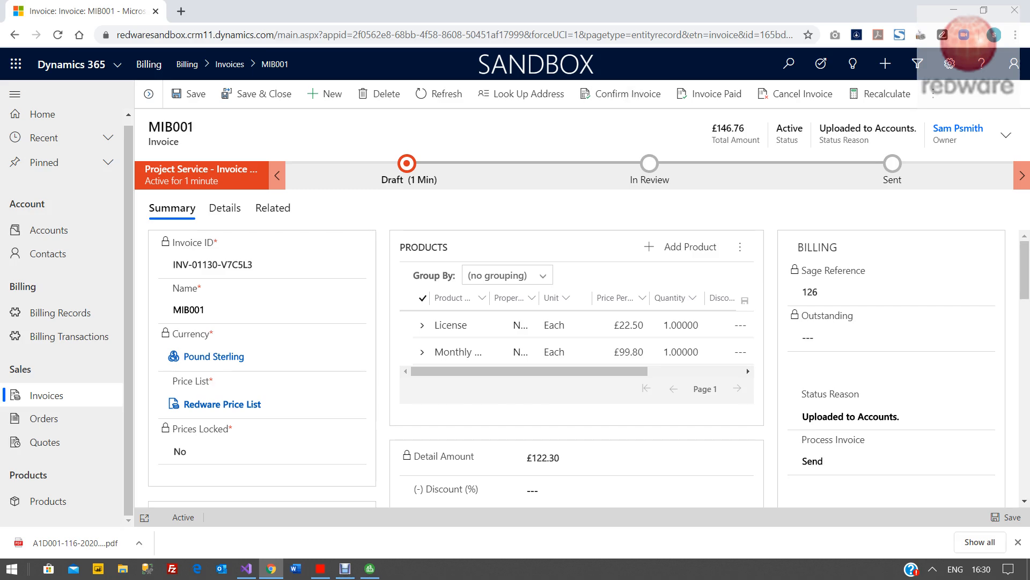
- Open invoice 126 for Mikes Insurance Services in Sage 50, acknowledge the warning, and close it
drag(590, 10, 711, 195)
click(370, 568)
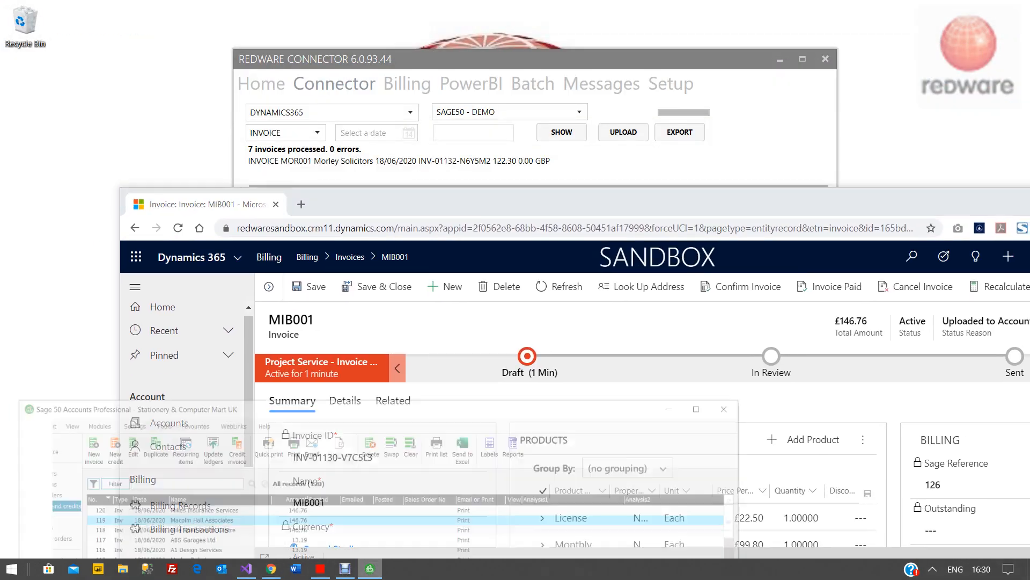
click(733, 384)
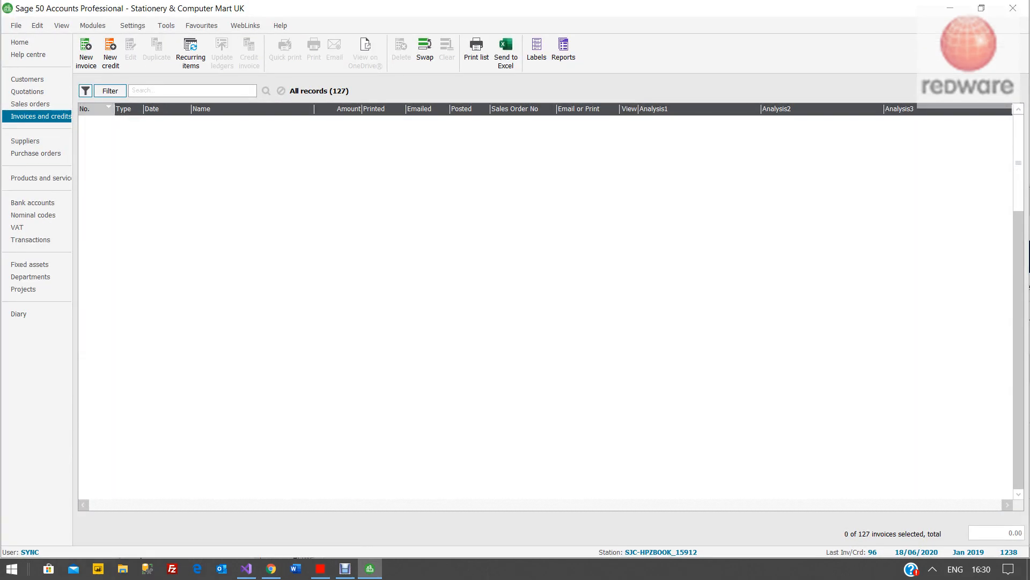
click(231, 133)
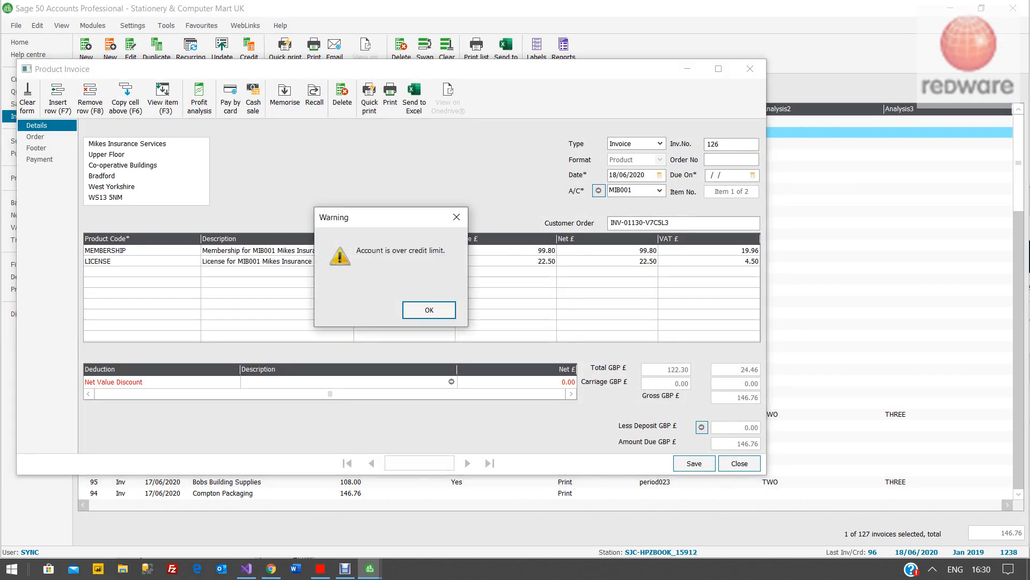
key(Return)
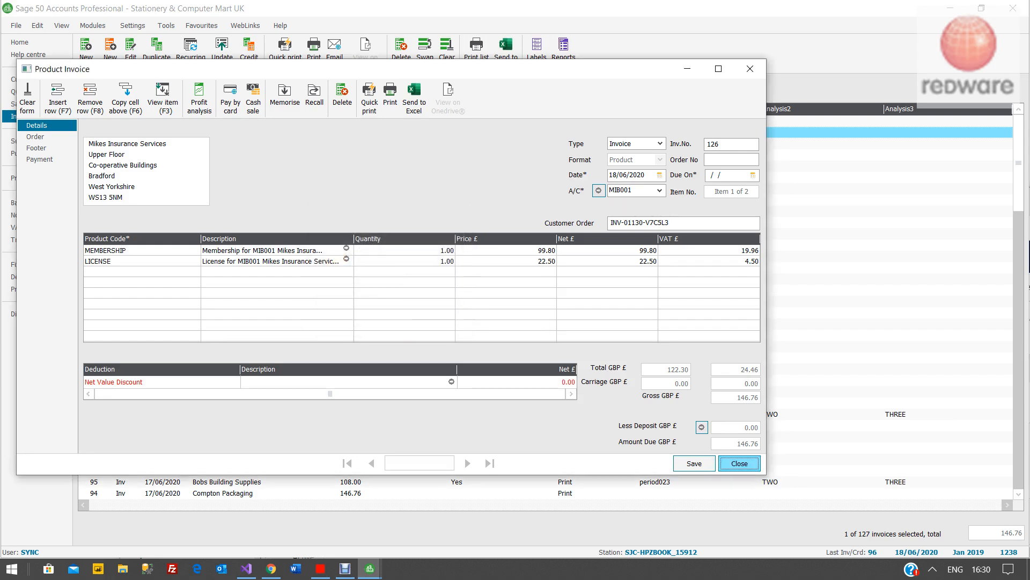
click(740, 463)
click(982, 8)
drag(440, 325, 354, 371)
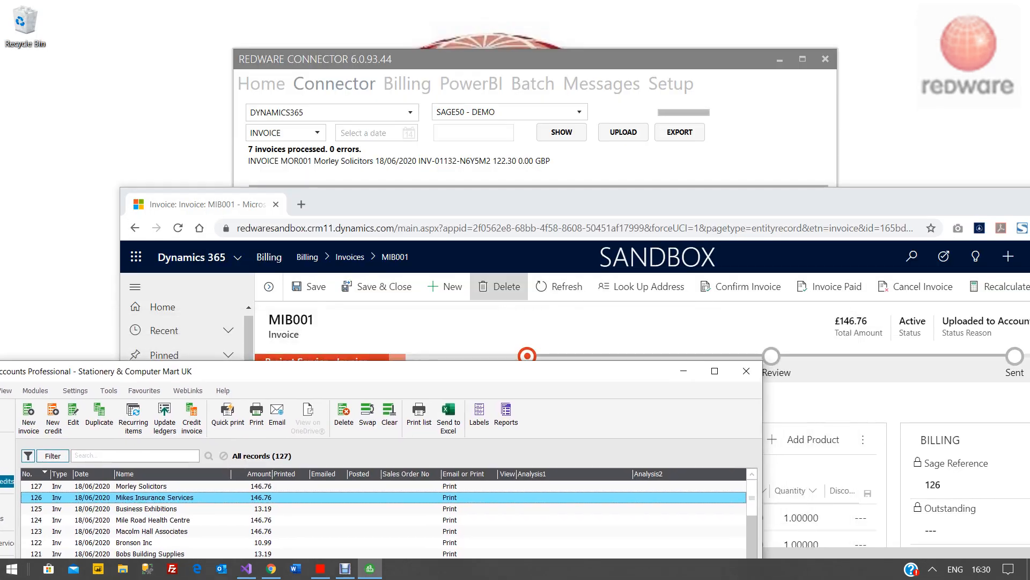
- In the Connector's Billing section, switch the document type to INVOICE and show the invoice documents
double_click(483, 203)
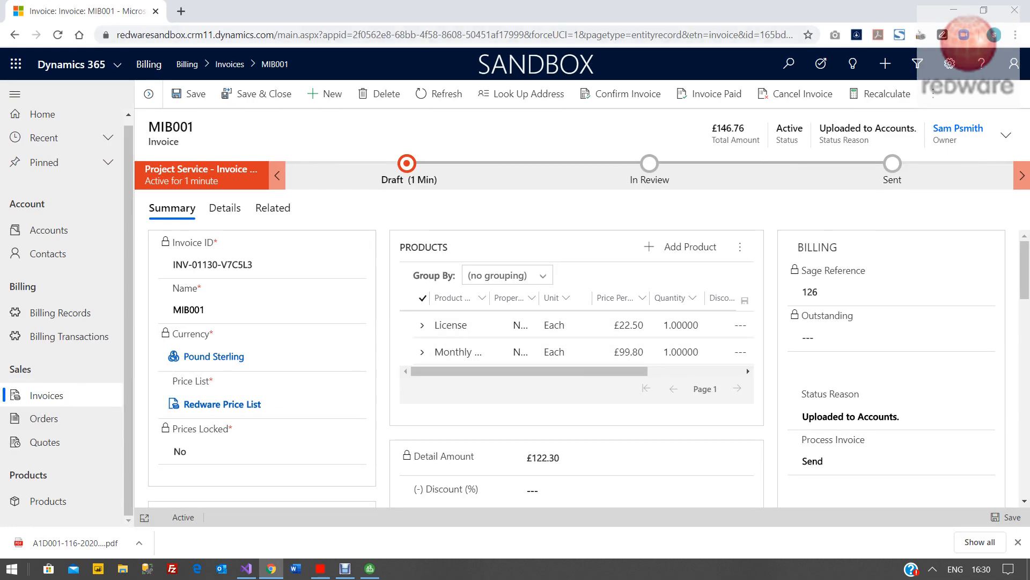
drag(483, 10, 547, 276)
click(547, 215)
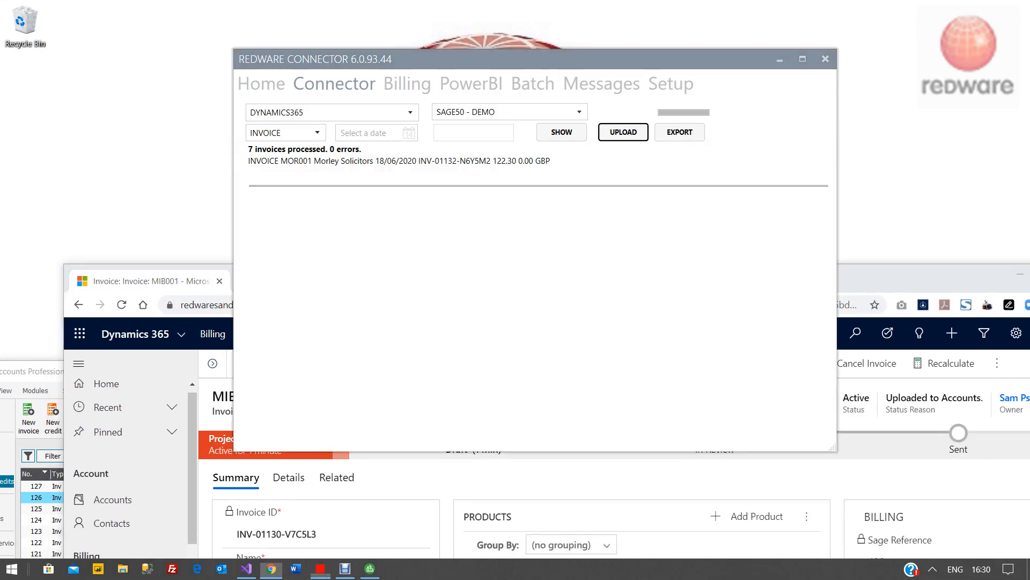
click(410, 112)
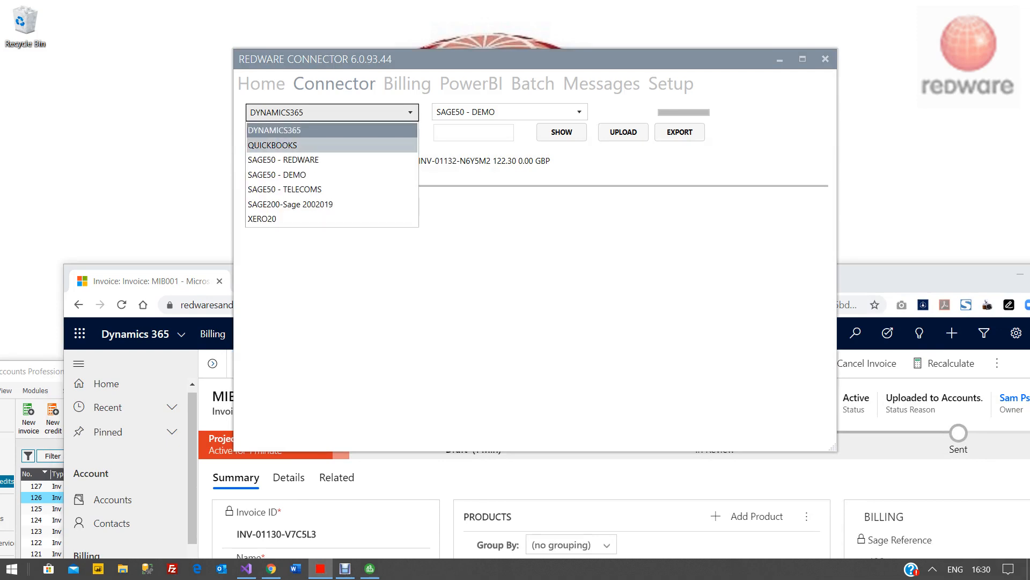
click(407, 85)
click(408, 84)
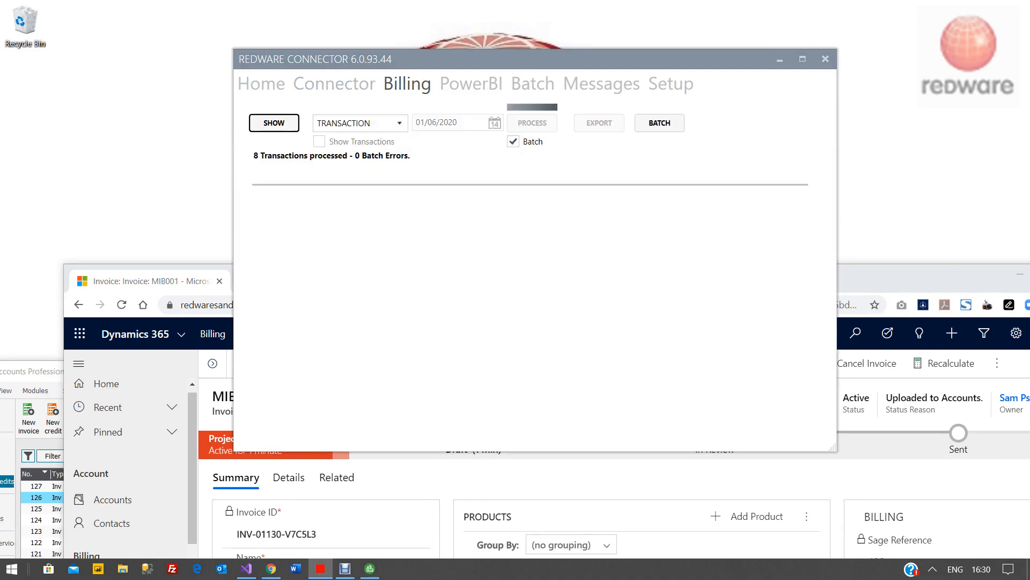
click(360, 123)
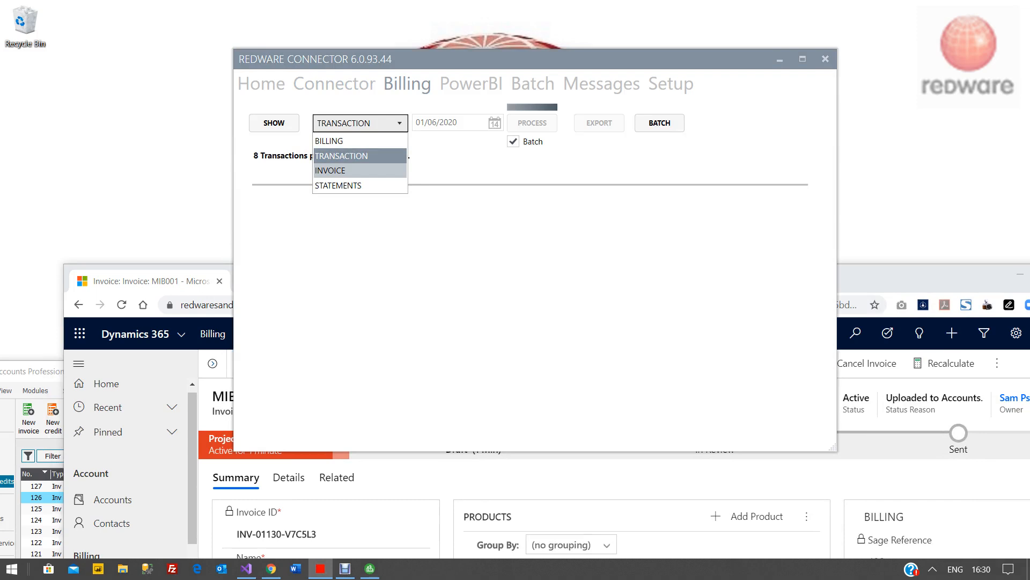
click(360, 171)
click(274, 123)
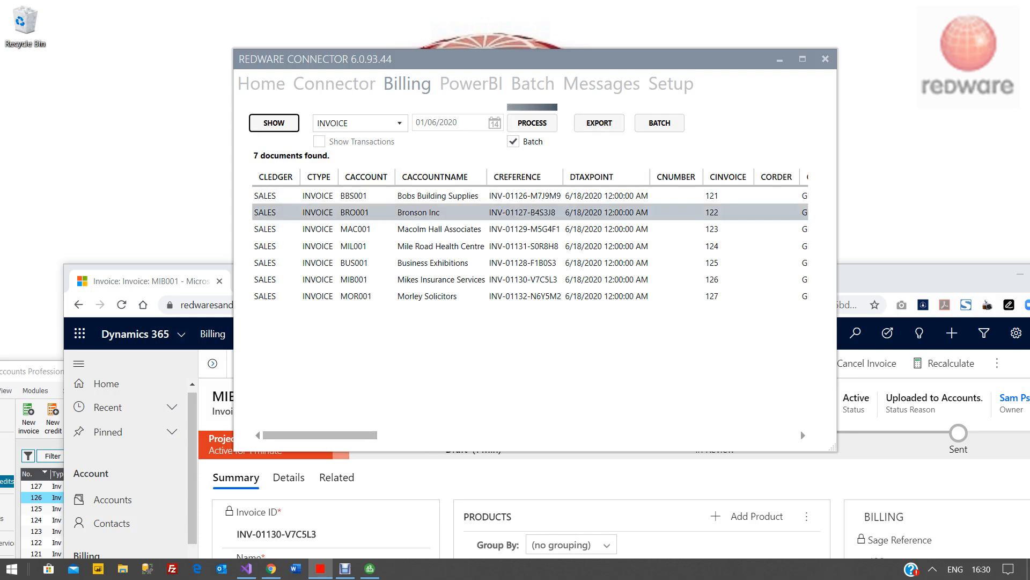
- Select the MIB001 Mikes Insurance Services invoice and process it
drag(880, 276, 824, 332)
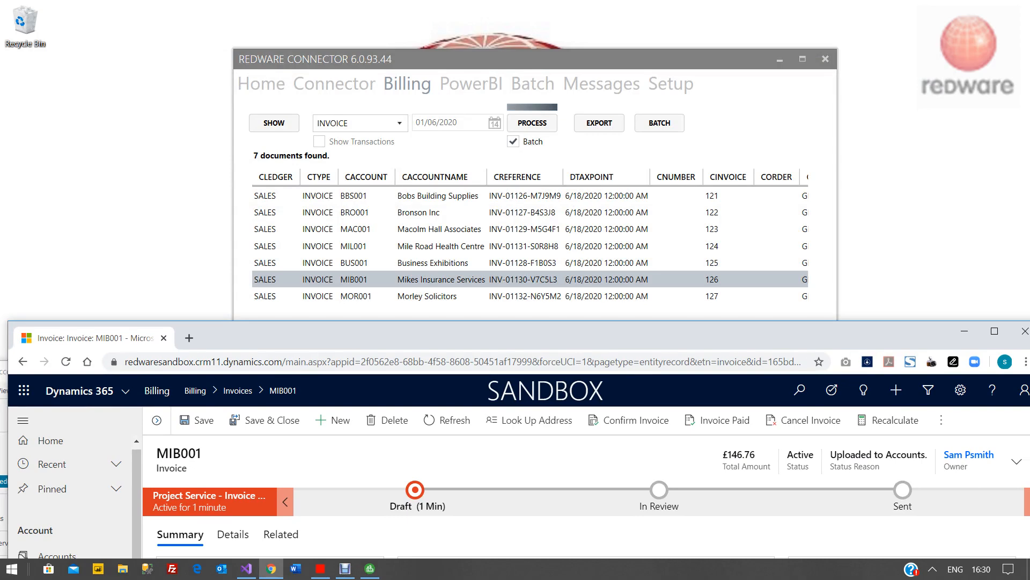
click(665, 280)
click(533, 123)
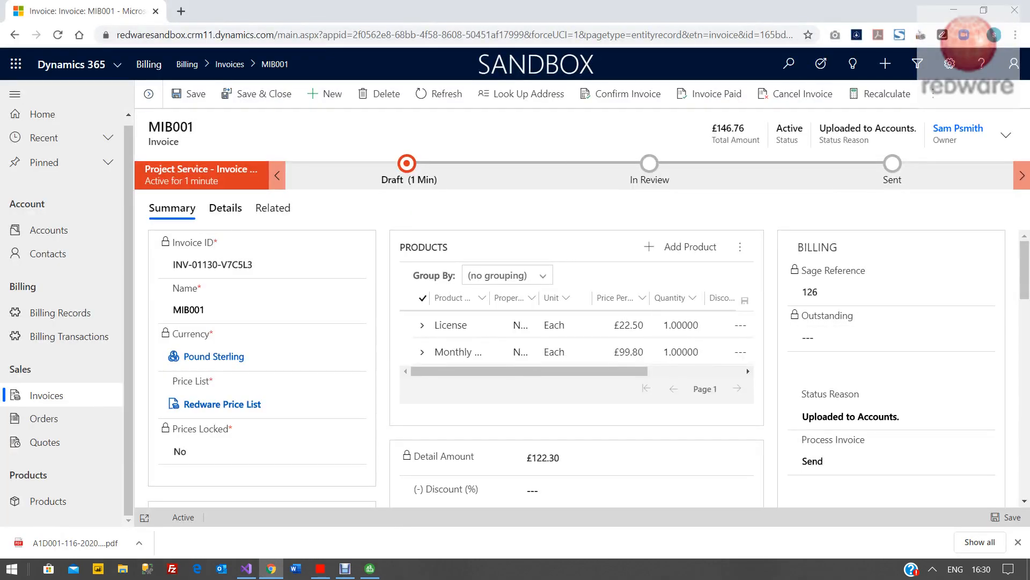
- Open the invoice email from the MIB001 invoice's timeline and select its body text
click(225, 208)
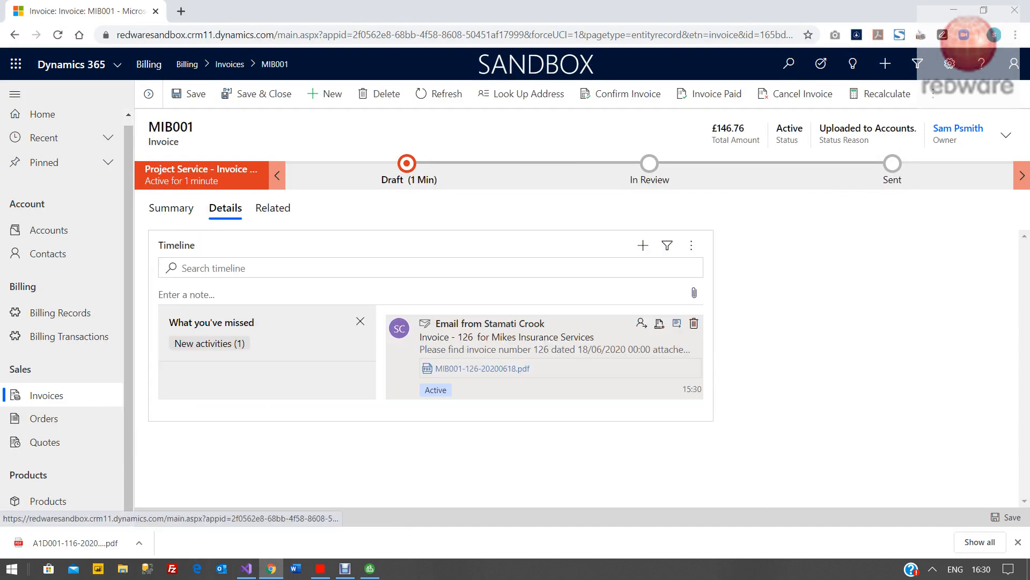
click(676, 323)
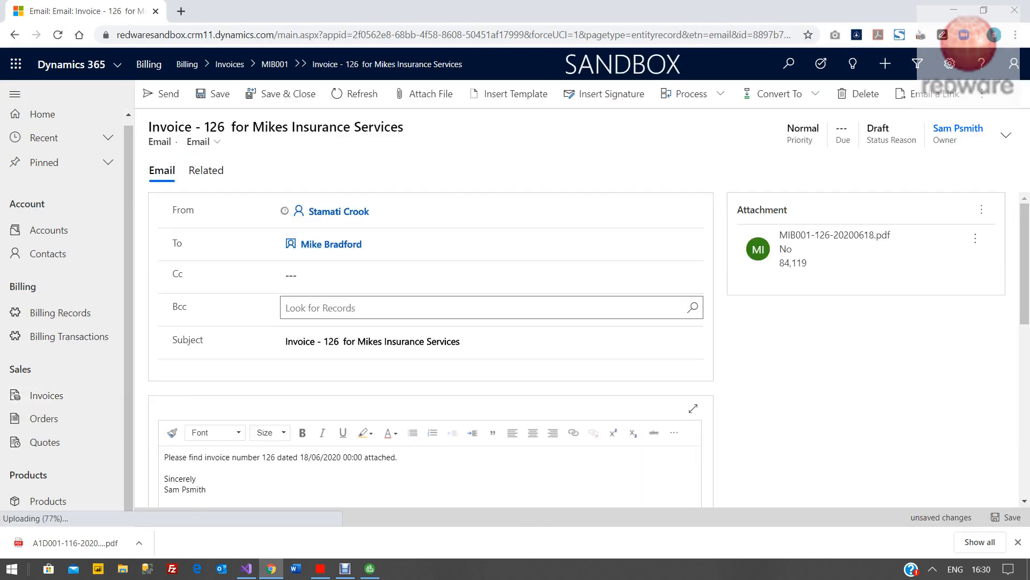
drag(272, 446, 168, 392)
scroll(429, 349, up, 2)
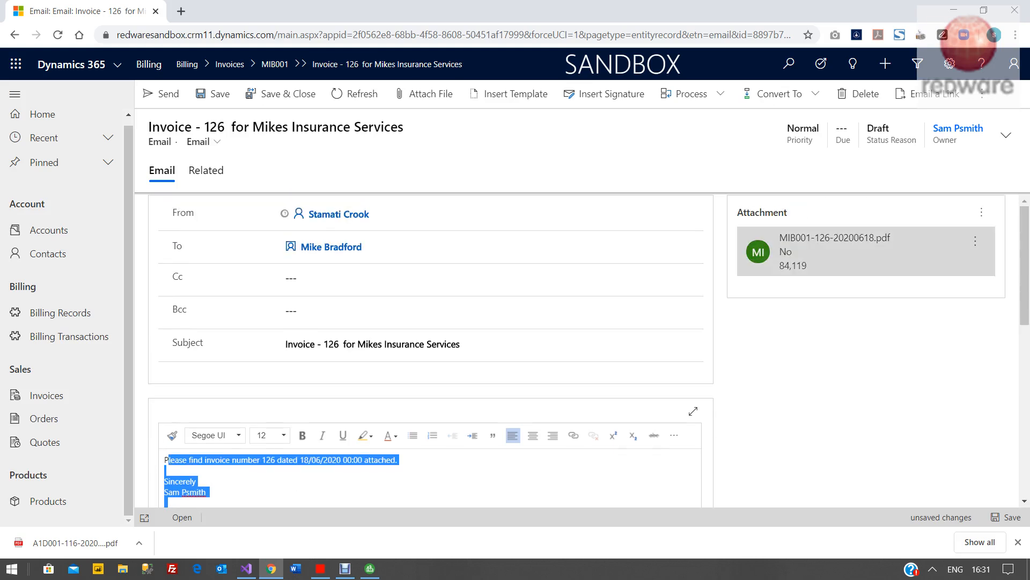
- Download and view the attached MIB001-126-20200618.pdf invoice, then close it and the attachment dialog
click(834, 238)
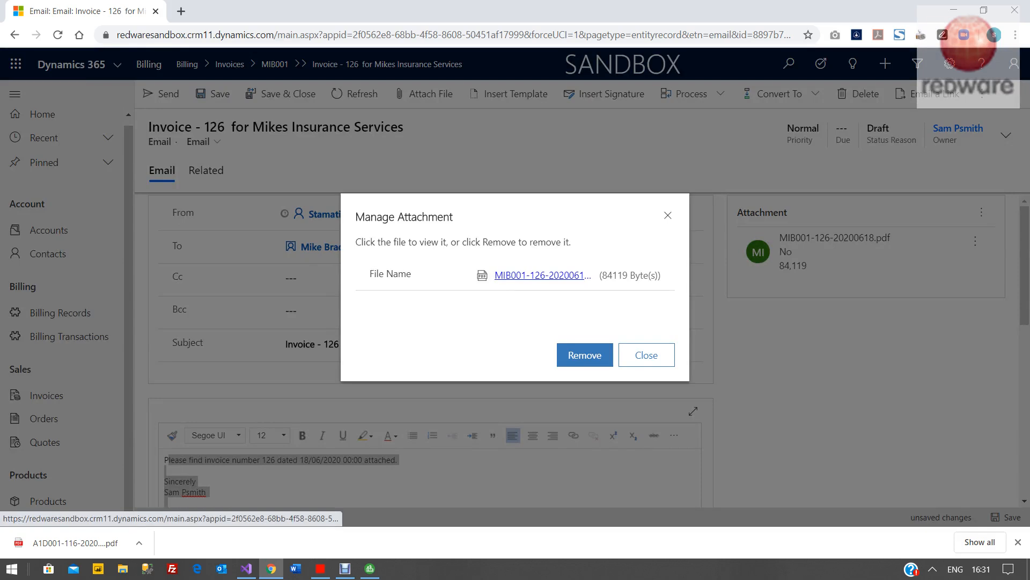
click(542, 275)
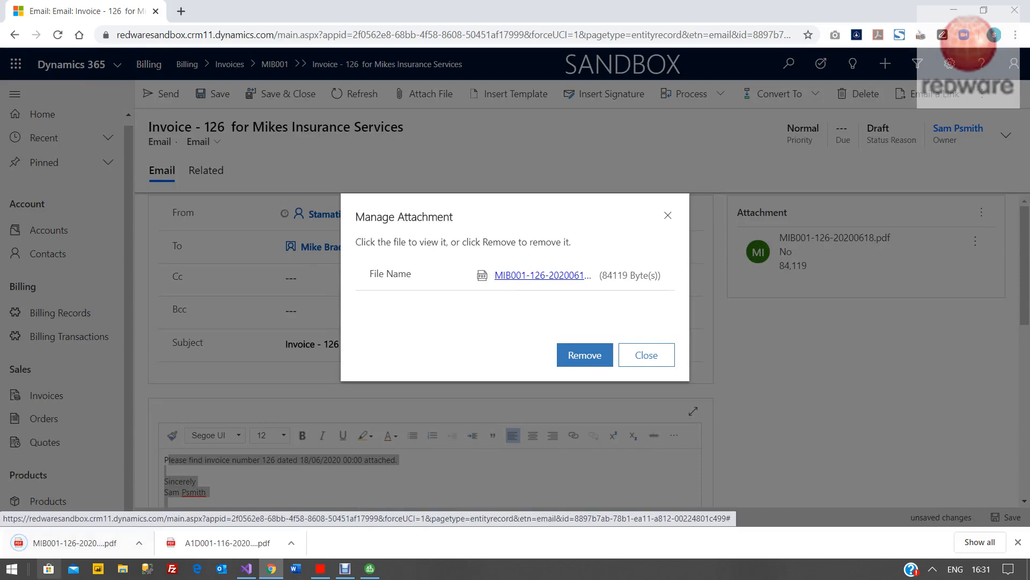
click(75, 543)
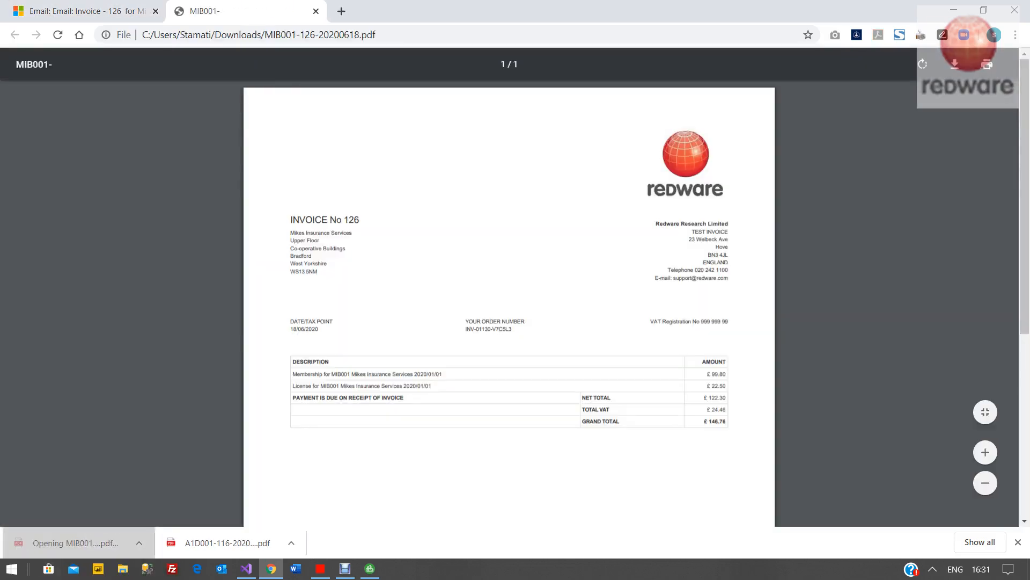
scroll(509, 330, up, 4)
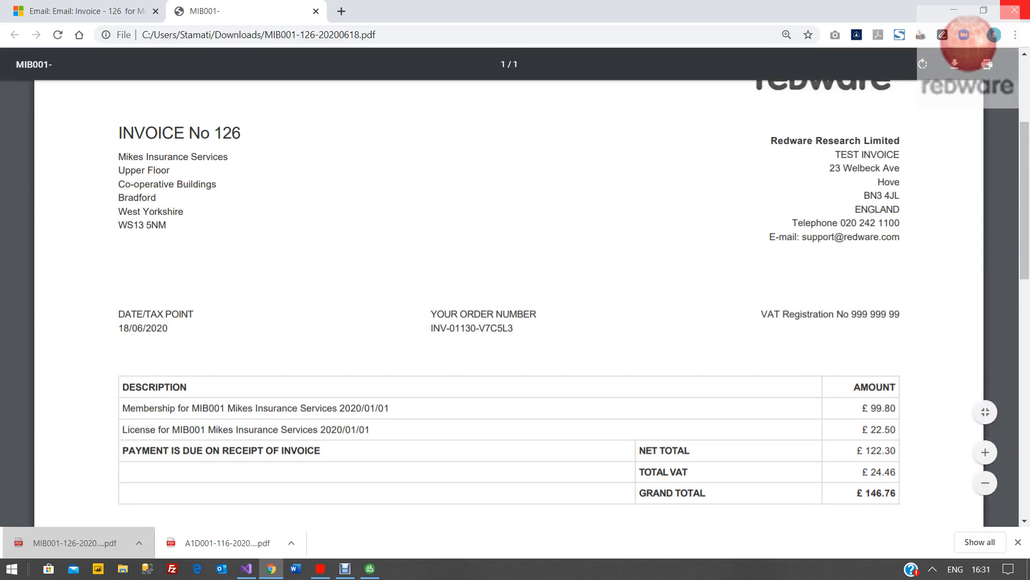
click(1014, 10)
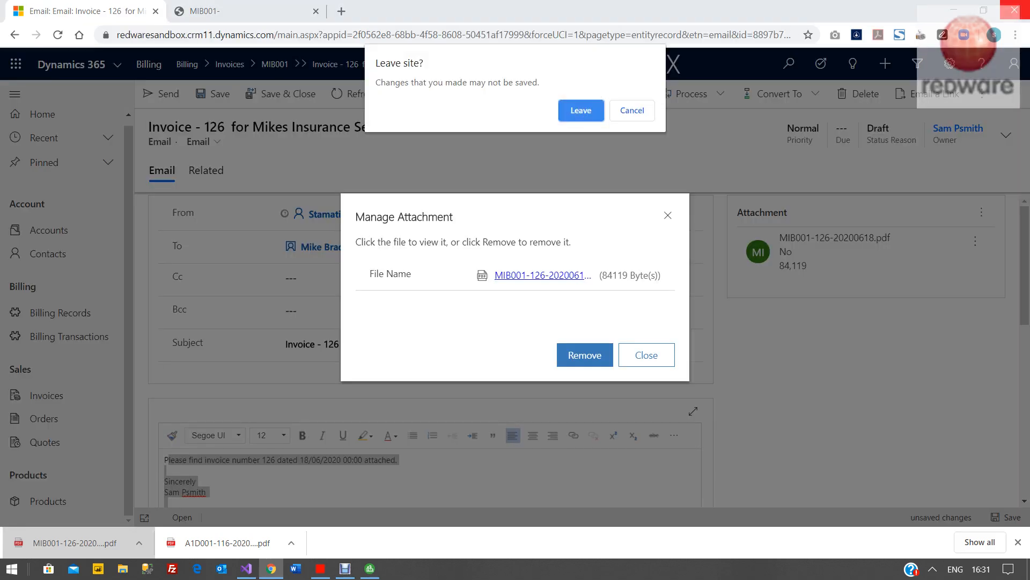
click(632, 110)
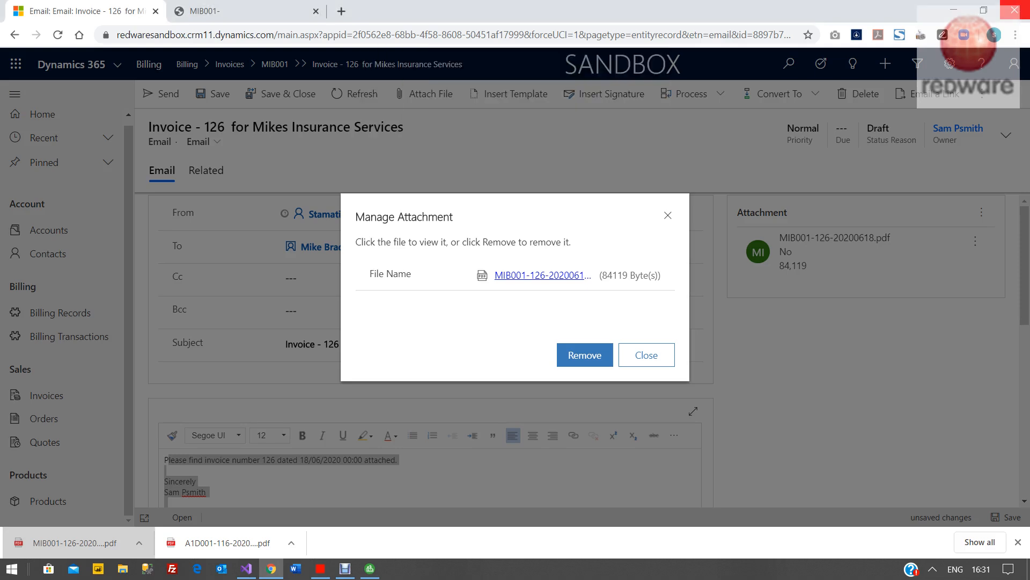
click(646, 354)
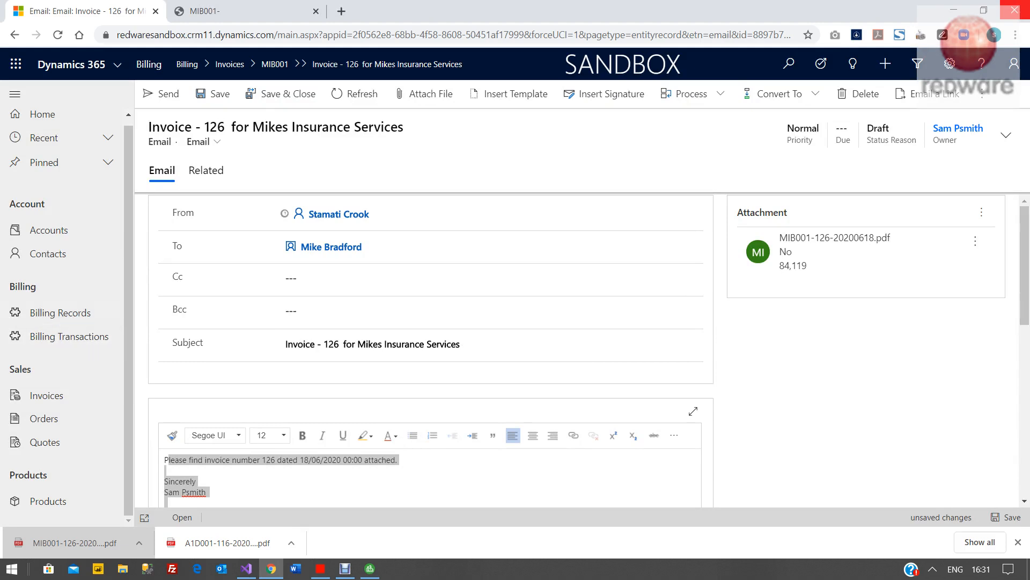
- Review the Accounts, Billing Transactions, Invoices and Billing Records lists
click(49, 230)
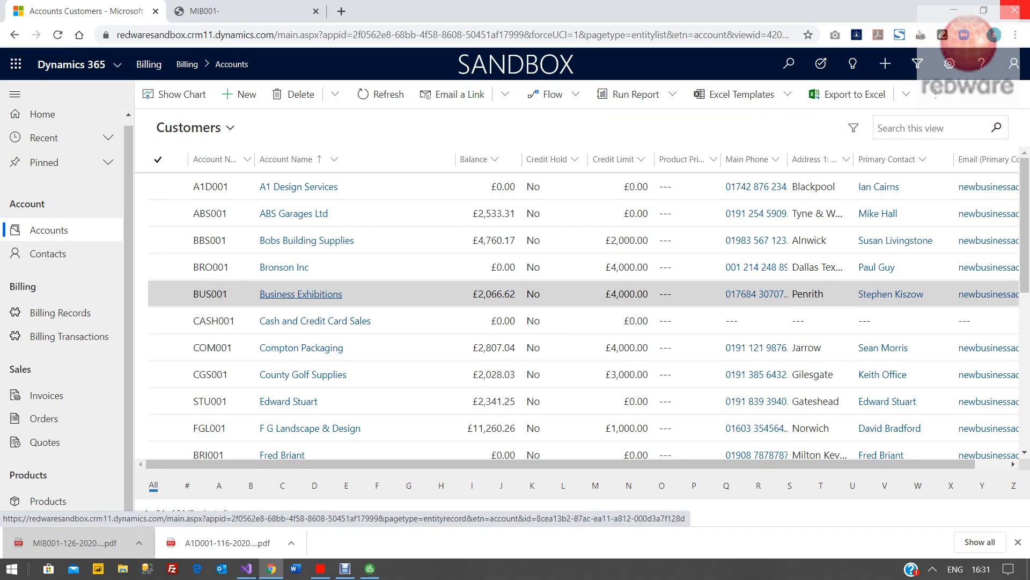
click(68, 336)
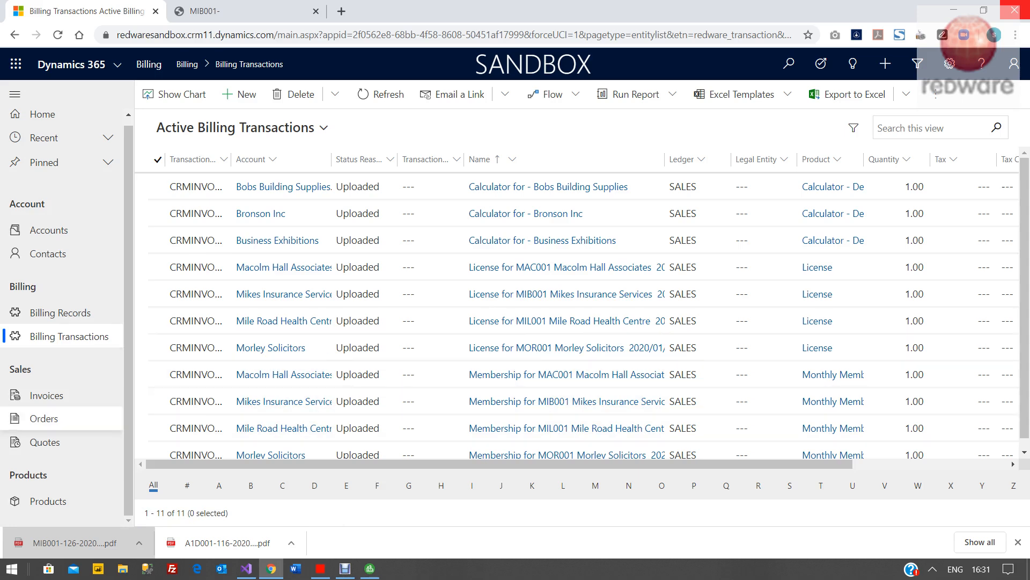
click(46, 394)
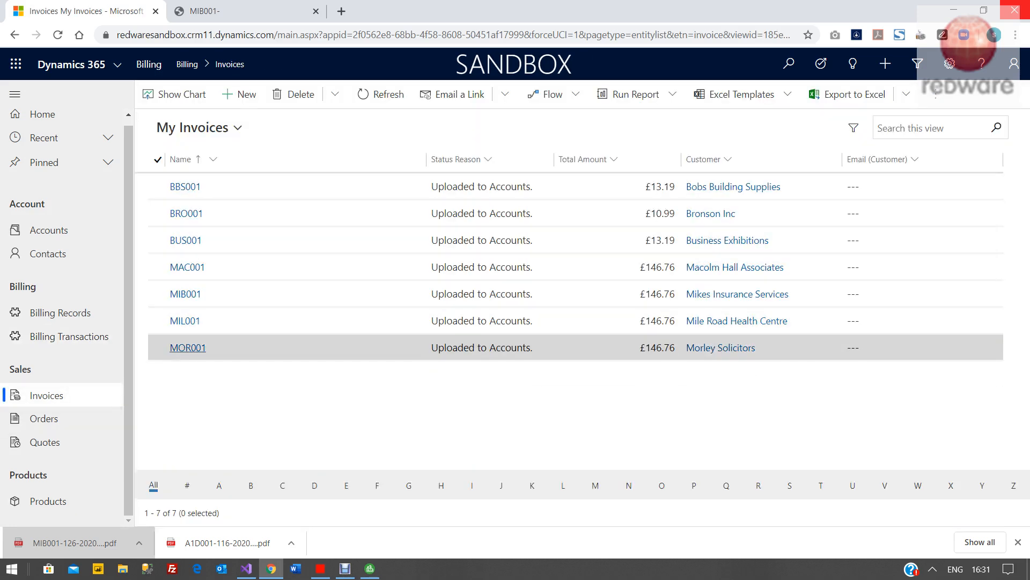
click(60, 312)
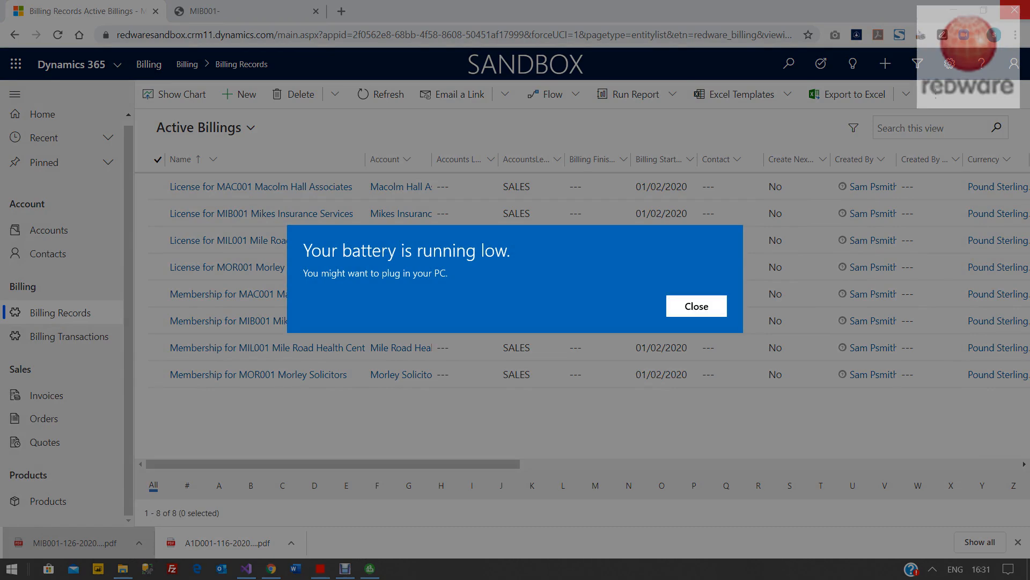
click(697, 306)
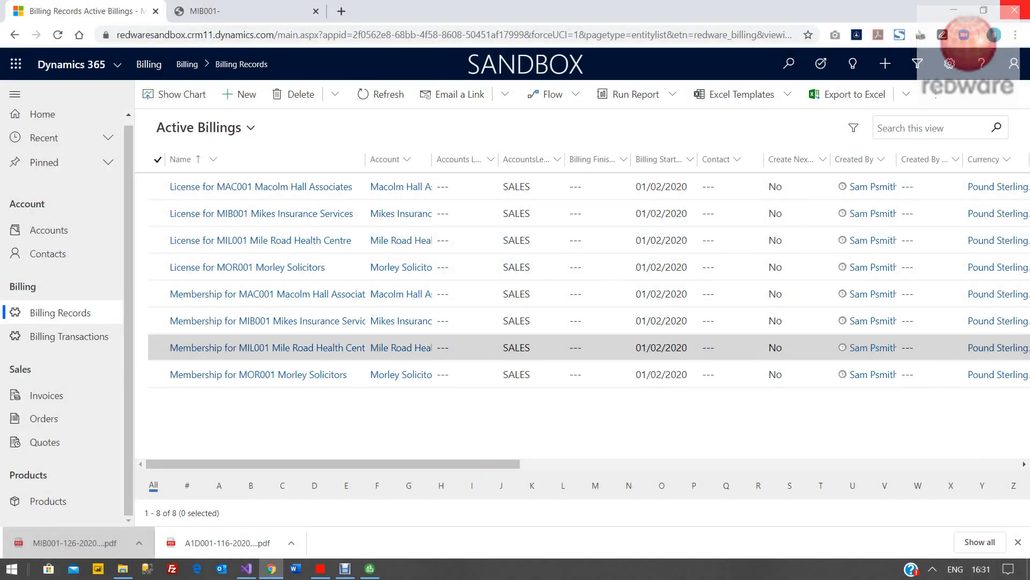
click(32, 339)
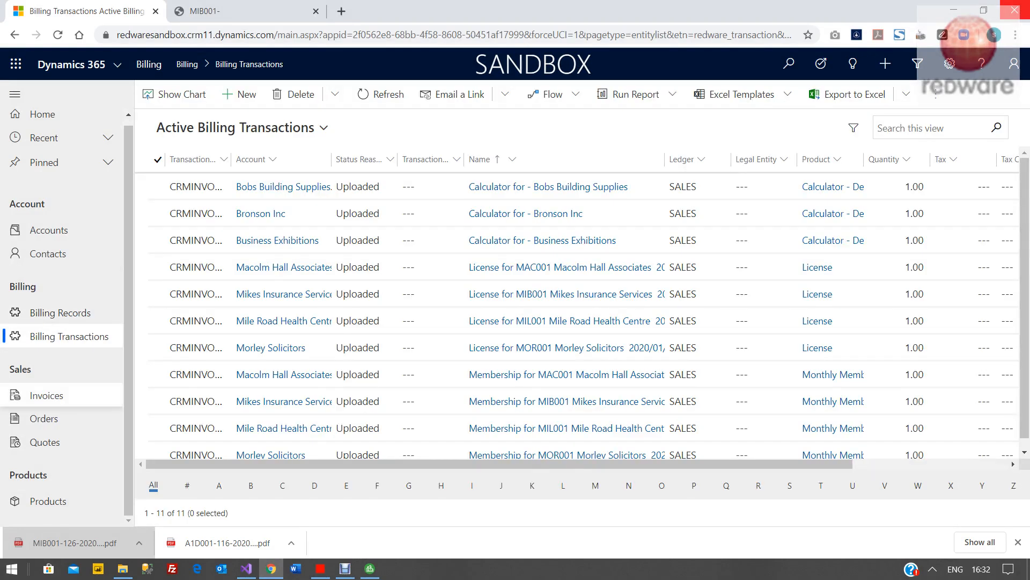
click(46, 395)
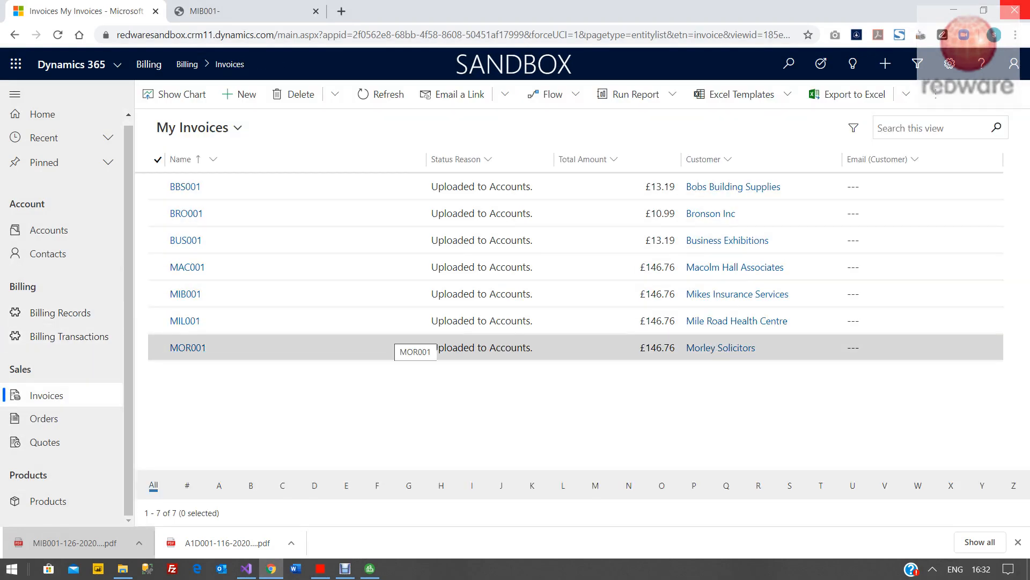